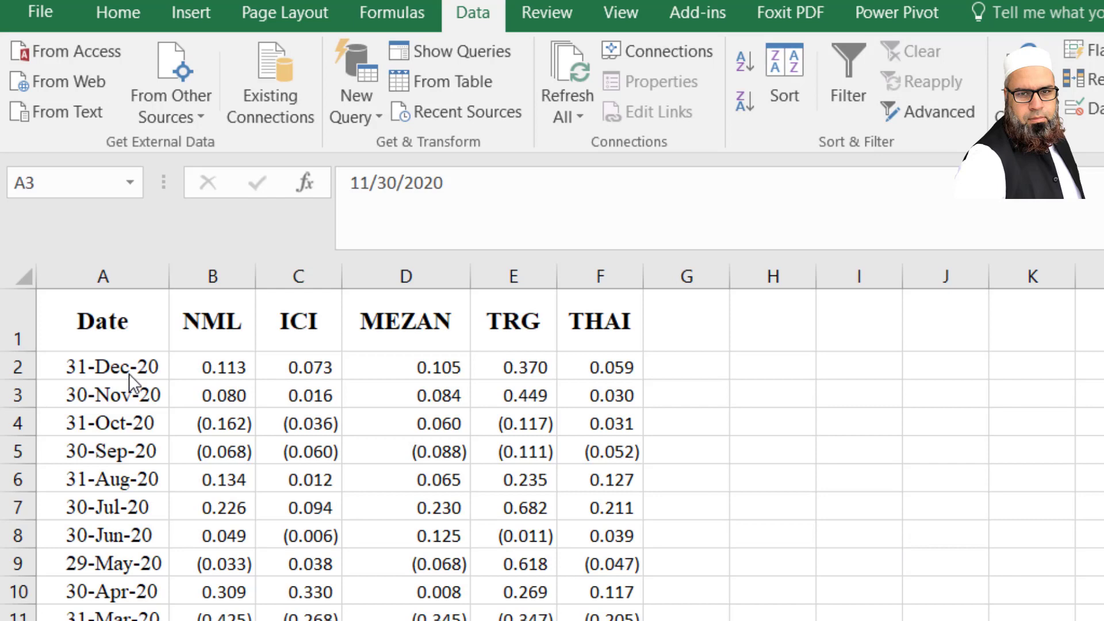
pyautogui.hotkey('alt', 'Tab')
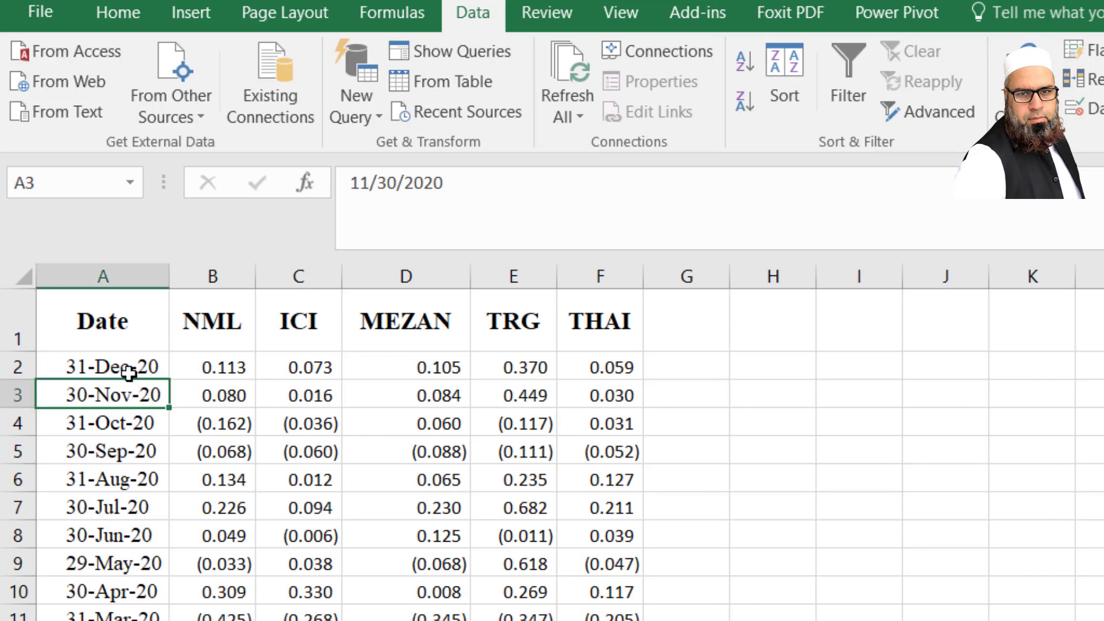
pyautogui.click(102, 371)
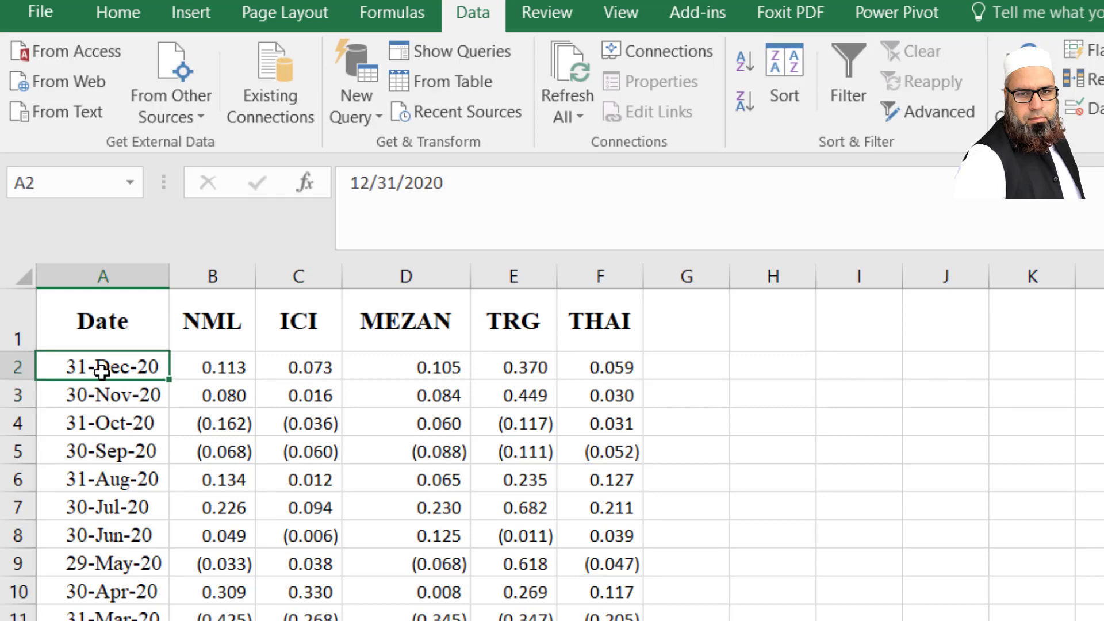
pyautogui.click(844, 514)
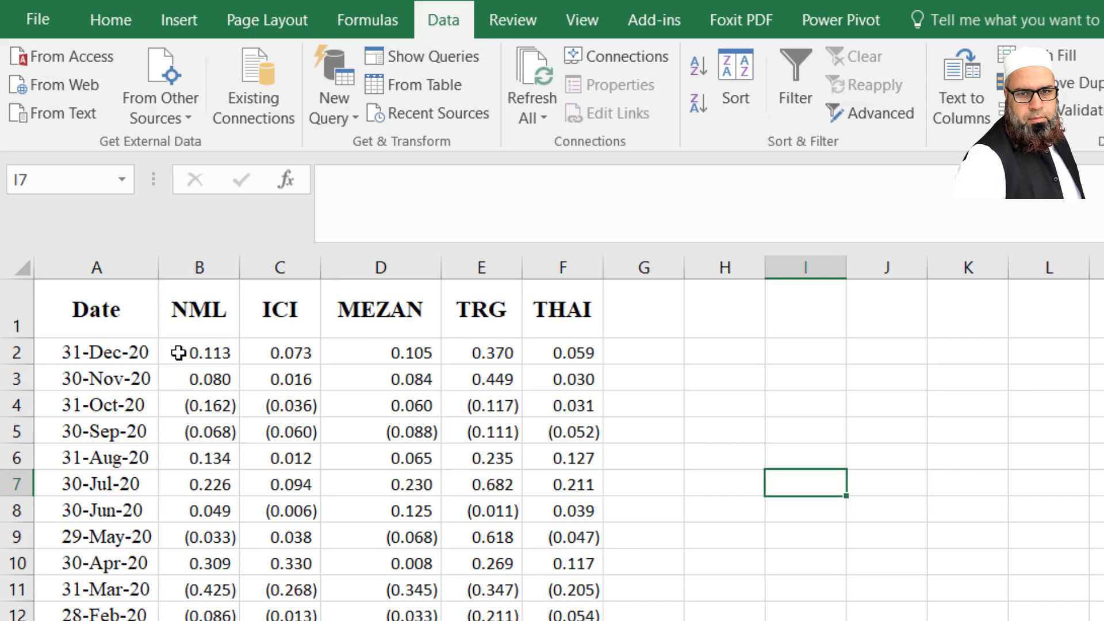
# Copy the stock name headers NML to THAI (B1:F1) and paste them transposed down column I, starting at I2
pyautogui.moveTo(214, 306); pyautogui.dragTo(537, 305)
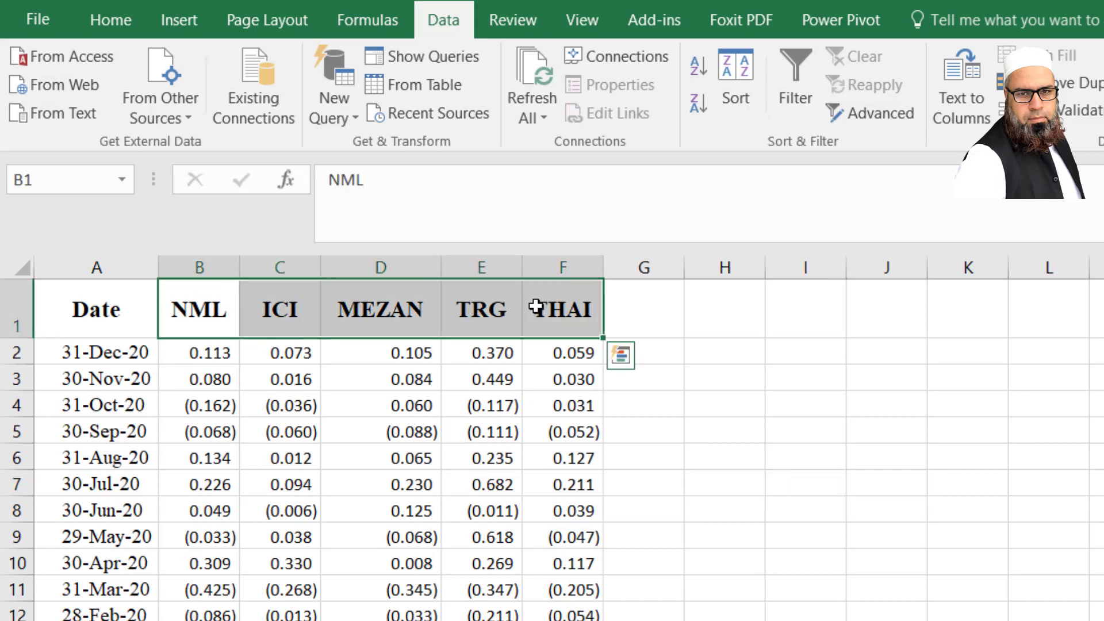
pyautogui.hotkey('ctrl', 'c')
pyautogui.click(804, 361)
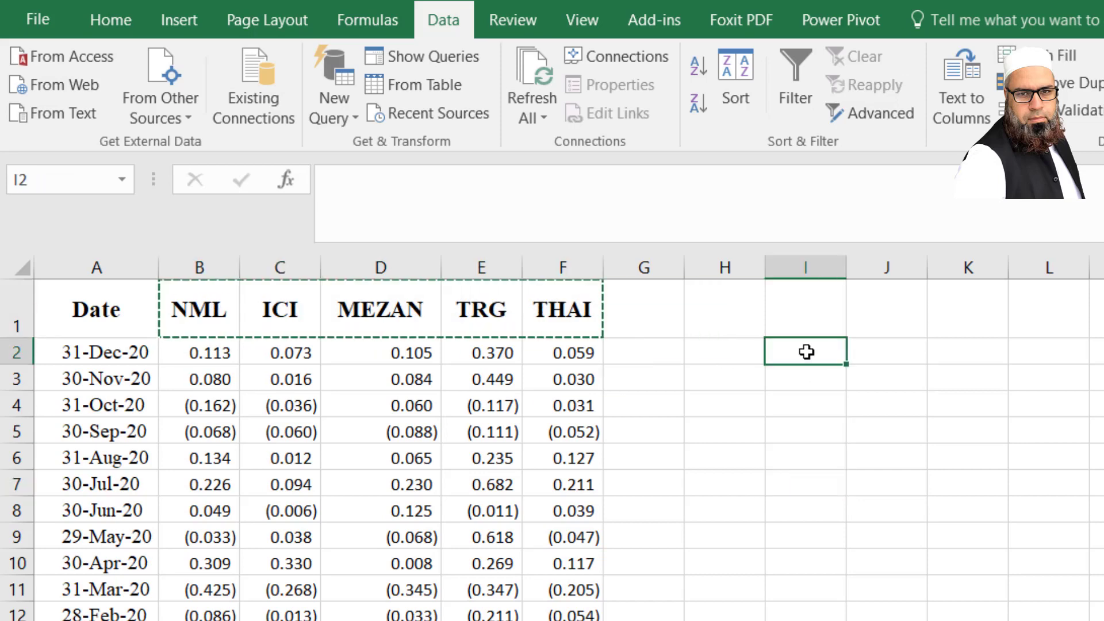
pyautogui.click(136, 19)
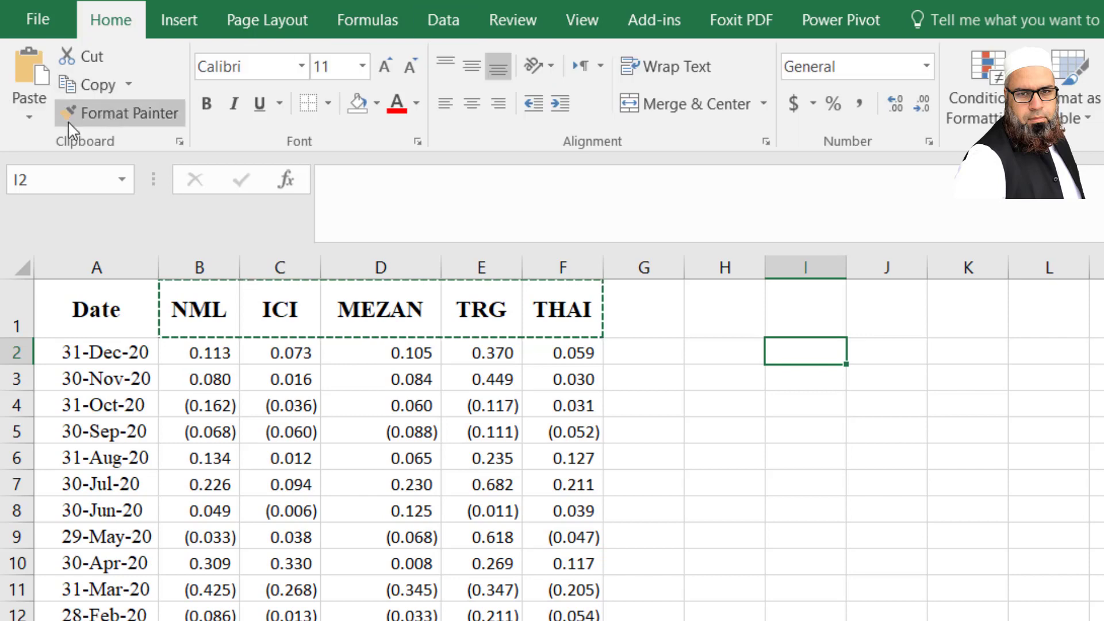
pyautogui.click(32, 117)
pyautogui.click(98, 214)
# Enter the column heading Return in cell J1
pyautogui.click(912, 319)
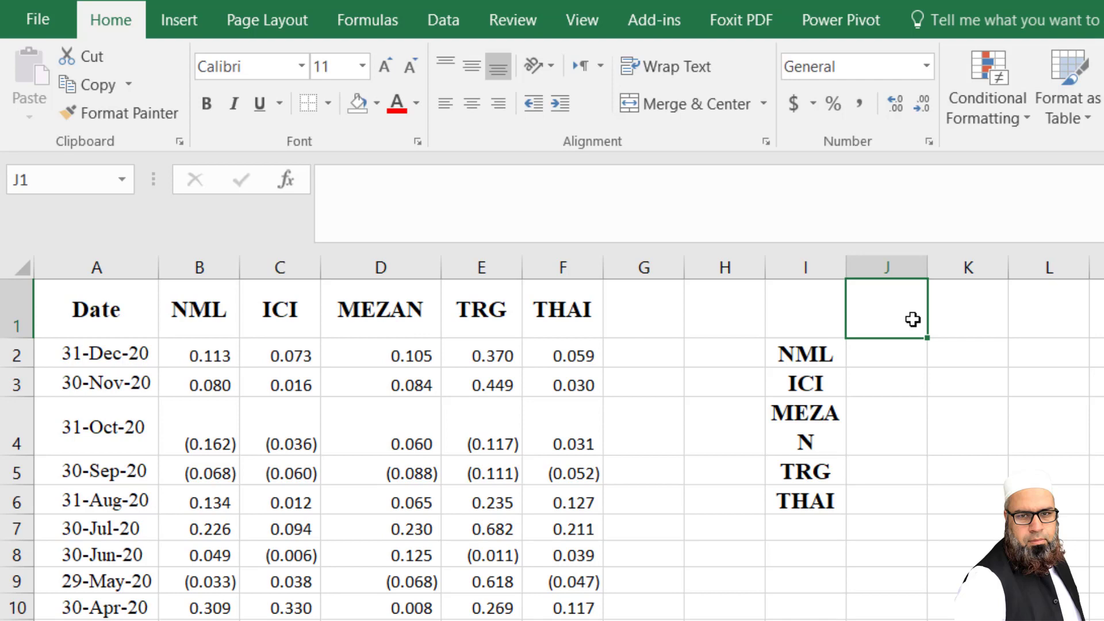
pyautogui.write('Return')
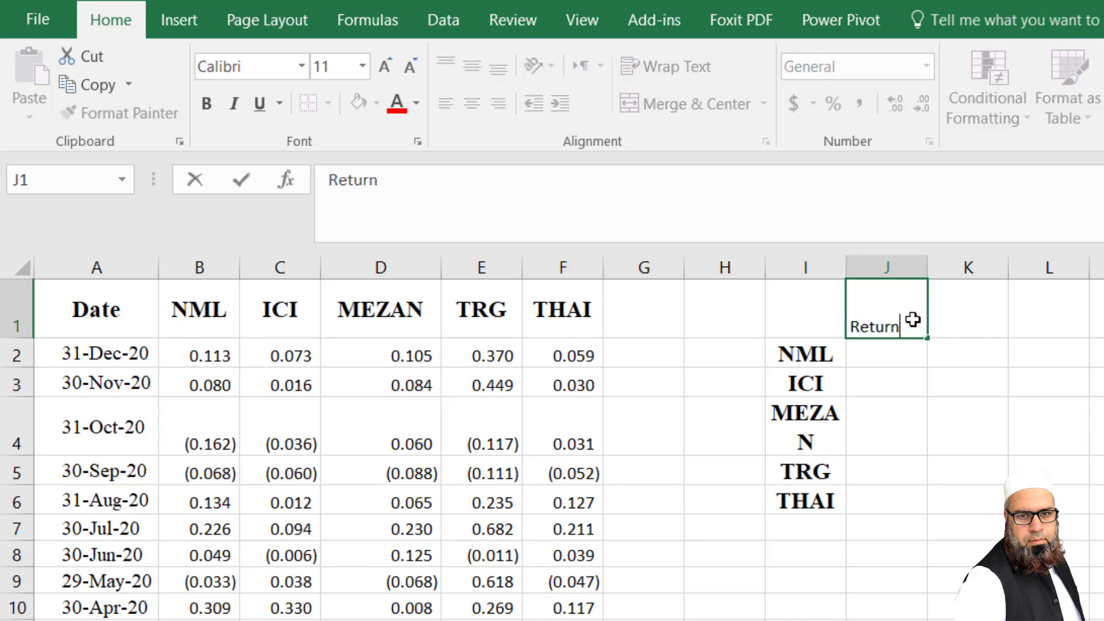
pyautogui.press('Return')
# Calculate NML's mean return in J2 with an AVERAGE formula over B2:B72
pyautogui.write('=avr')
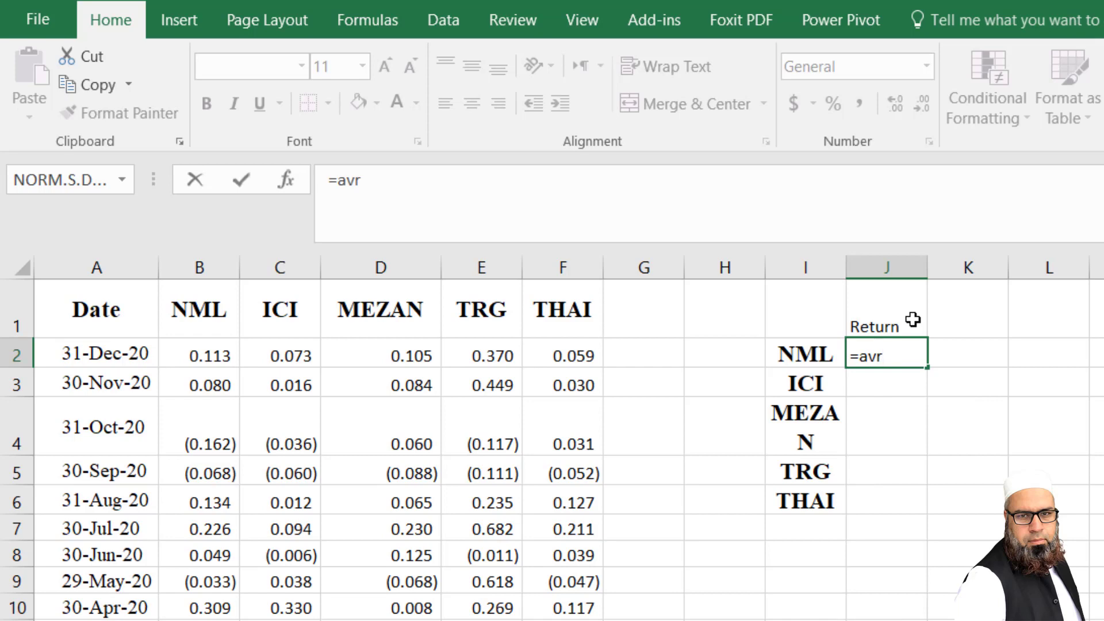
pyautogui.press('BackSpace')
pyautogui.write('erage(')
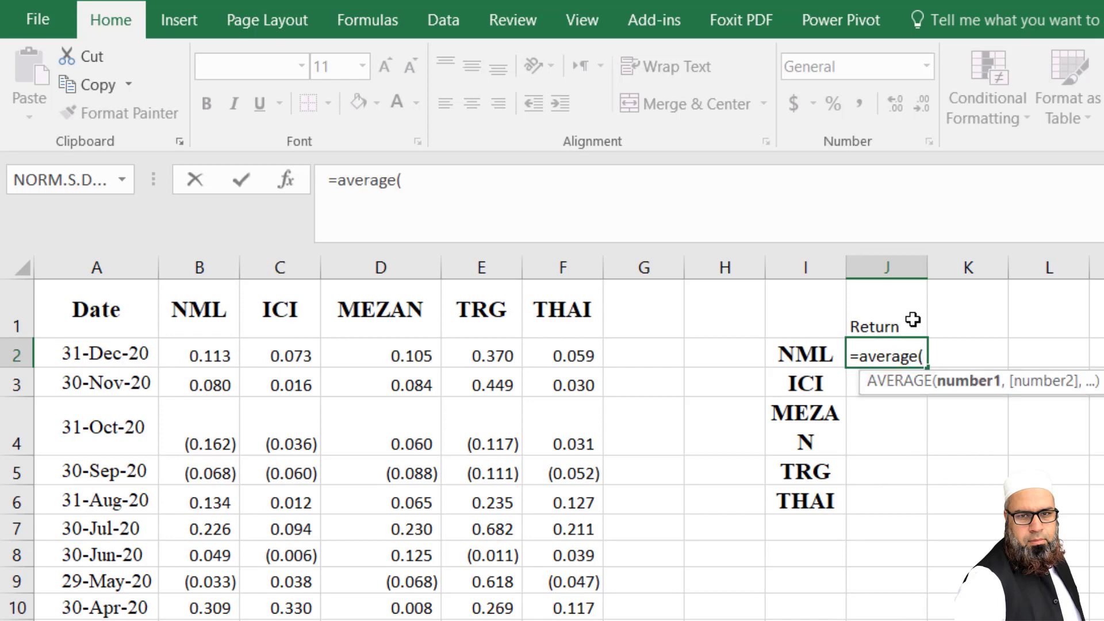
pyautogui.click(189, 371)
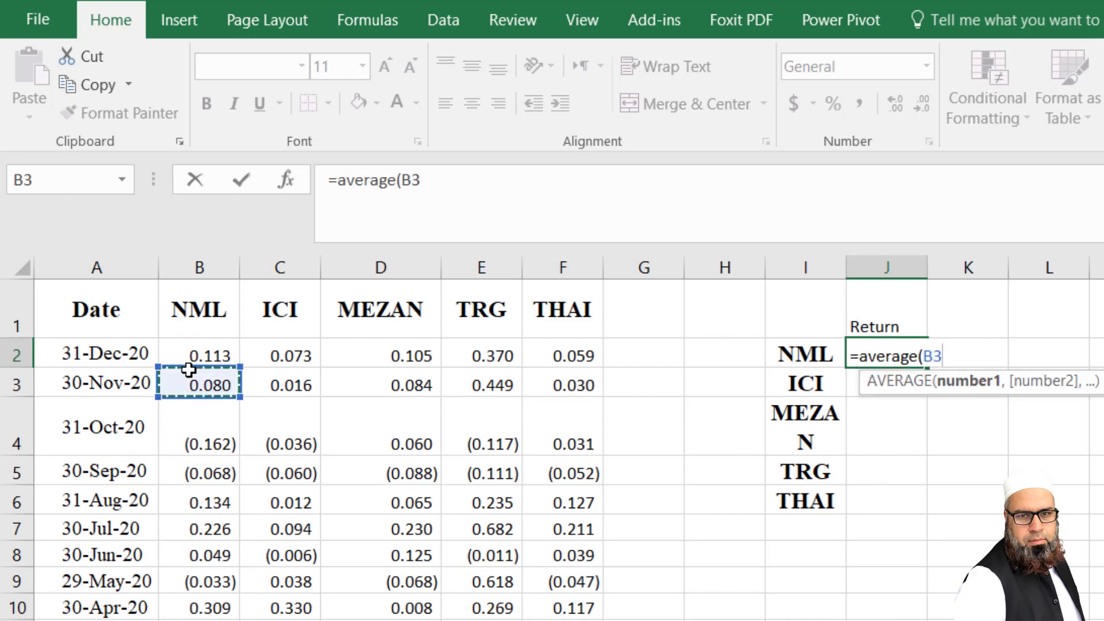
pyautogui.press('Up')
pyautogui.hotkey('ctrl', 'shift', 'Down')
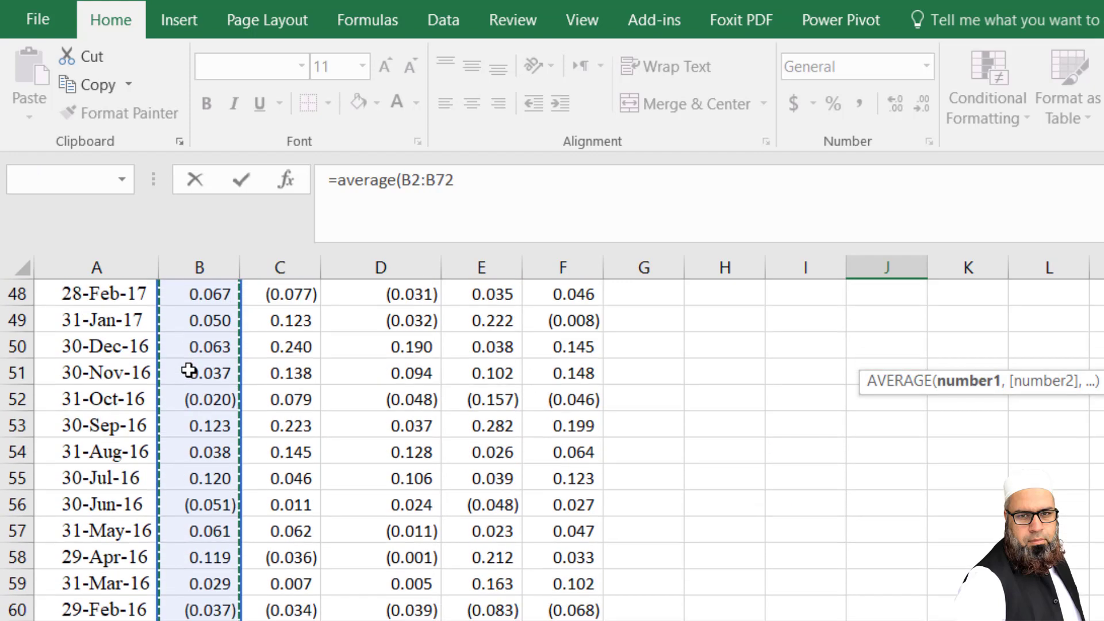
pyautogui.press('Return')
# Calculate ICI's mean return in J3 with the formula =average(C2:C72)
pyautogui.press('Down')
pyautogui.press('Down')
pyautogui.press('Up')
pyautogui.press('Up')
pyautogui.press('Up')
pyautogui.press('Up')
pyautogui.press('Down')
pyautogui.press('Down')
pyautogui.write('=')
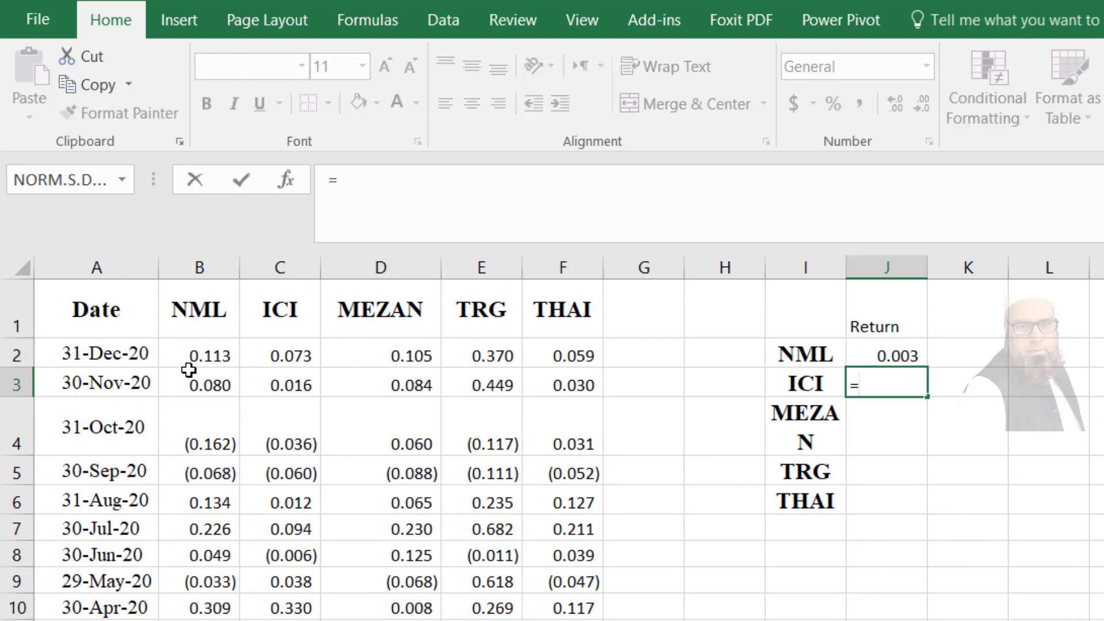
pyautogui.write('average(')
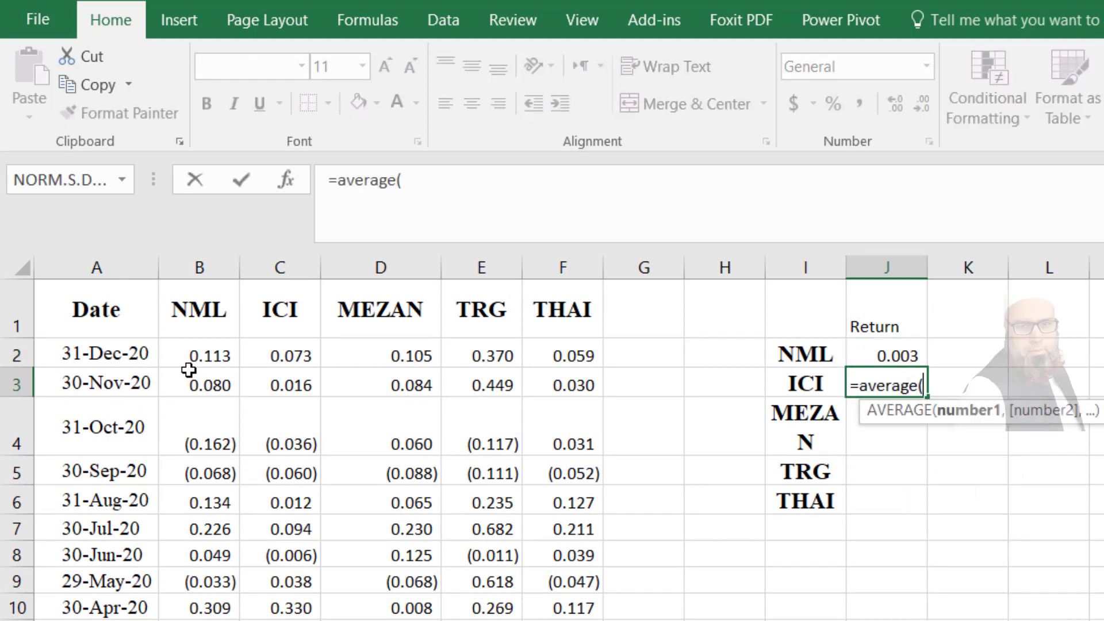
pyautogui.click(291, 354)
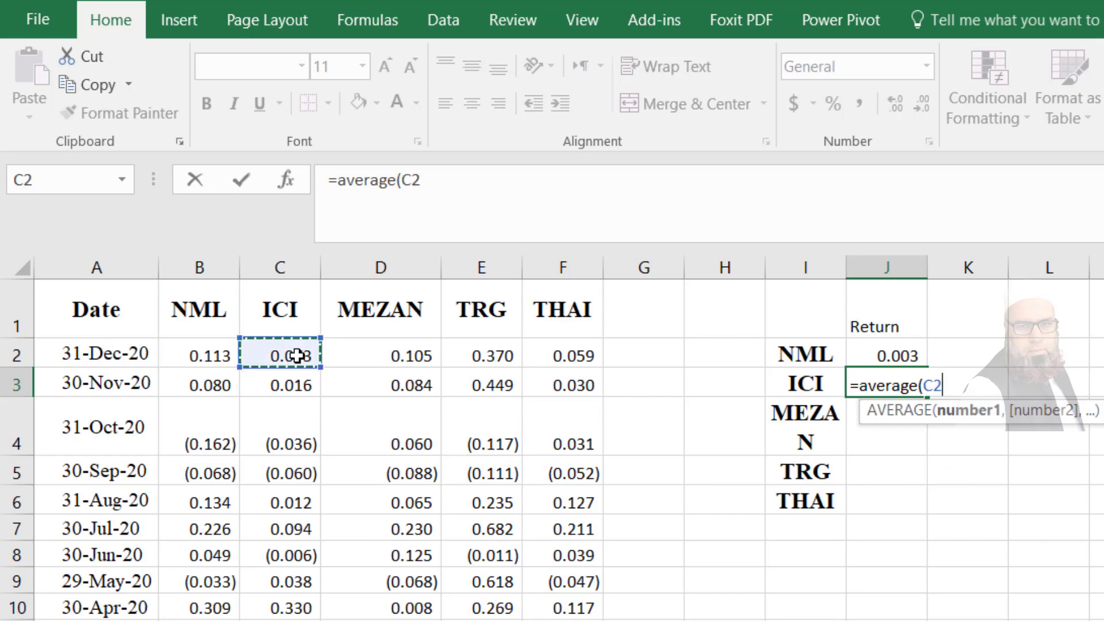
pyautogui.hotkey('ctrl', 'shift', 'Down')
pyautogui.write('_')
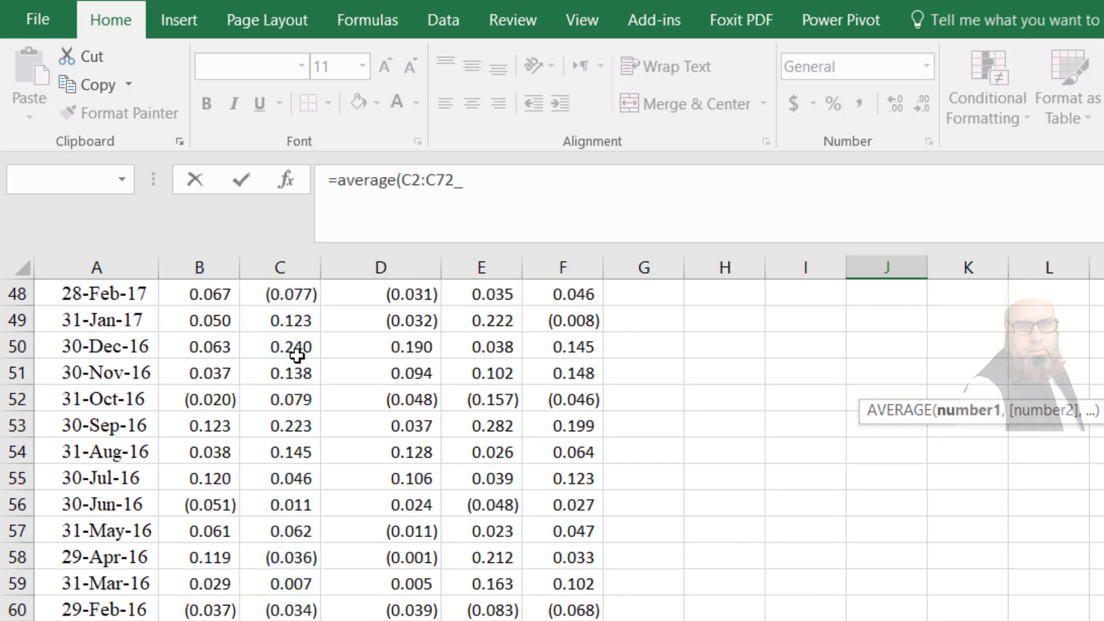
pyautogui.press('BackSpace')
pyautogui.write(')')
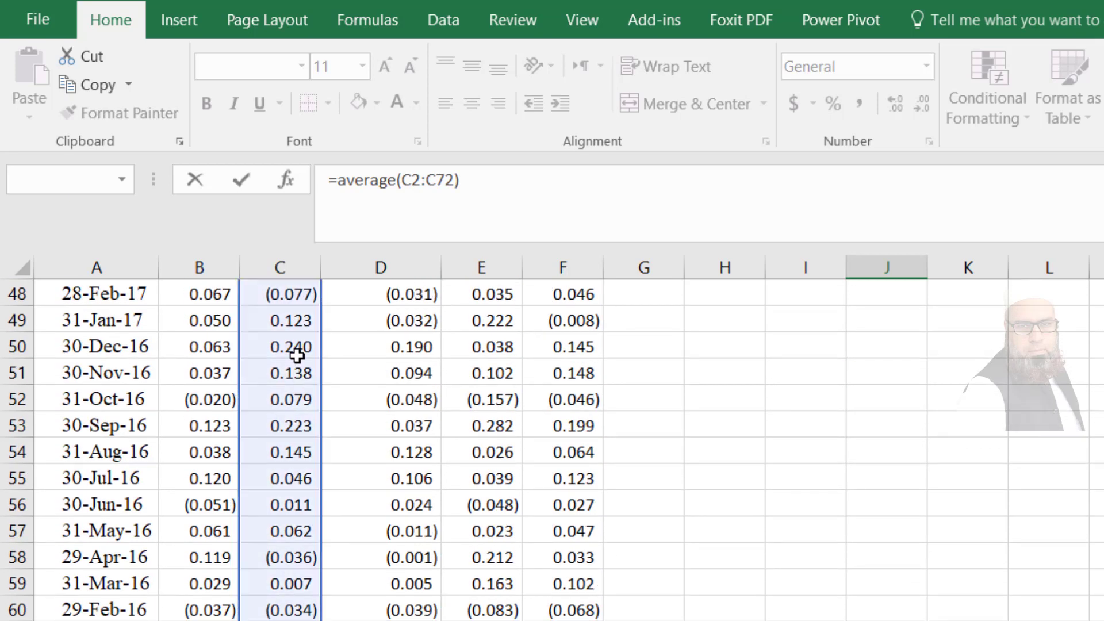
pyautogui.press('Return')
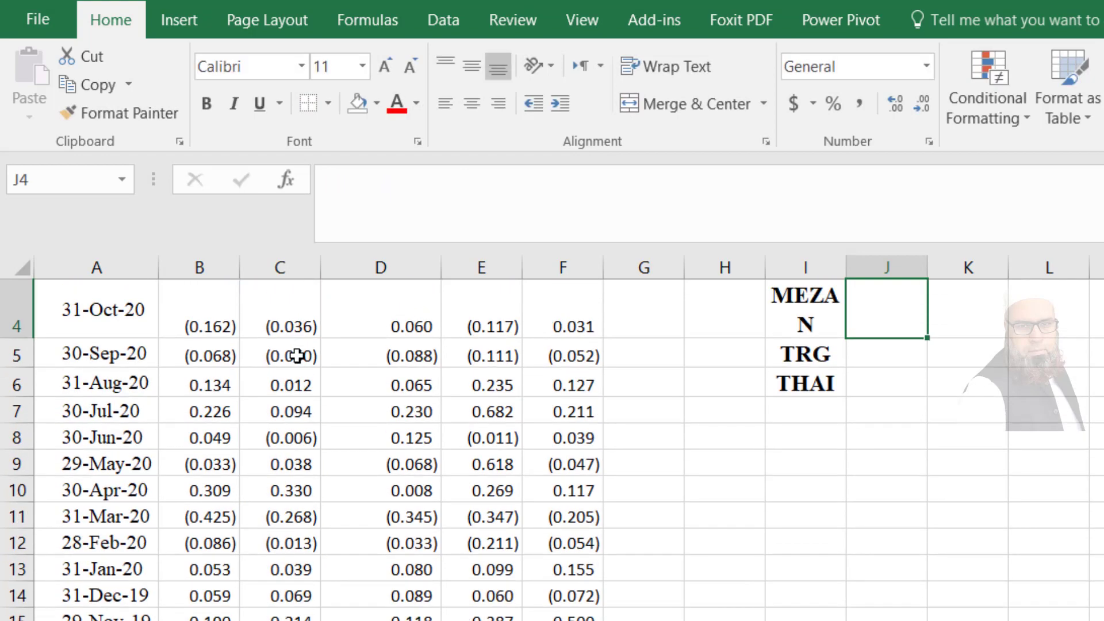
# Calculate MEZAN's mean return in J4 with the formula =average(D4:D72)
pyautogui.write('=a')
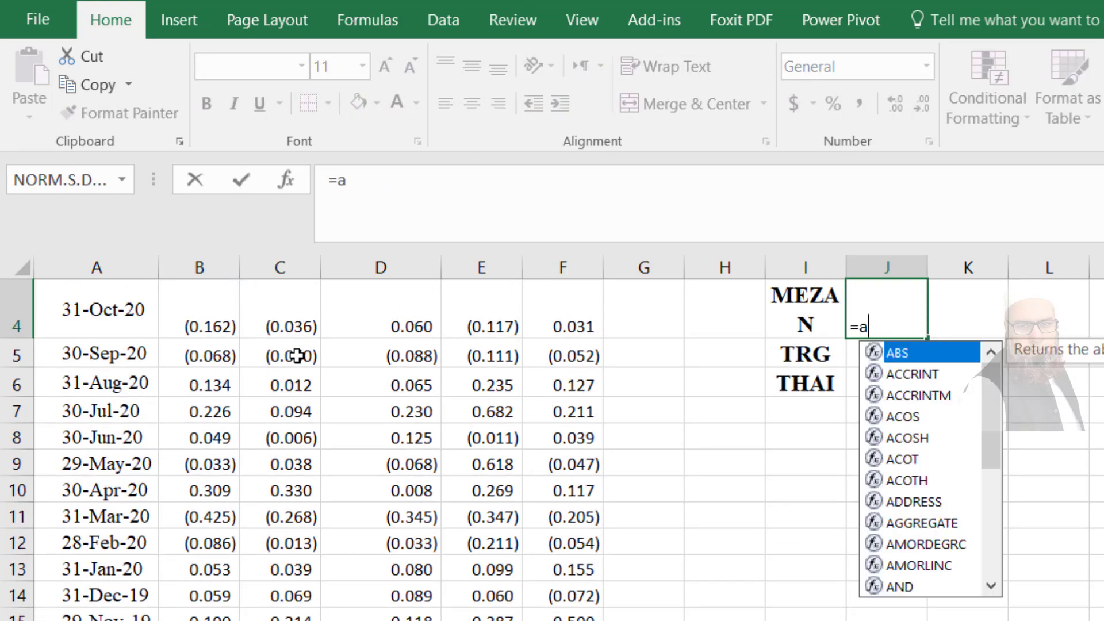
pyautogui.write('verage(')
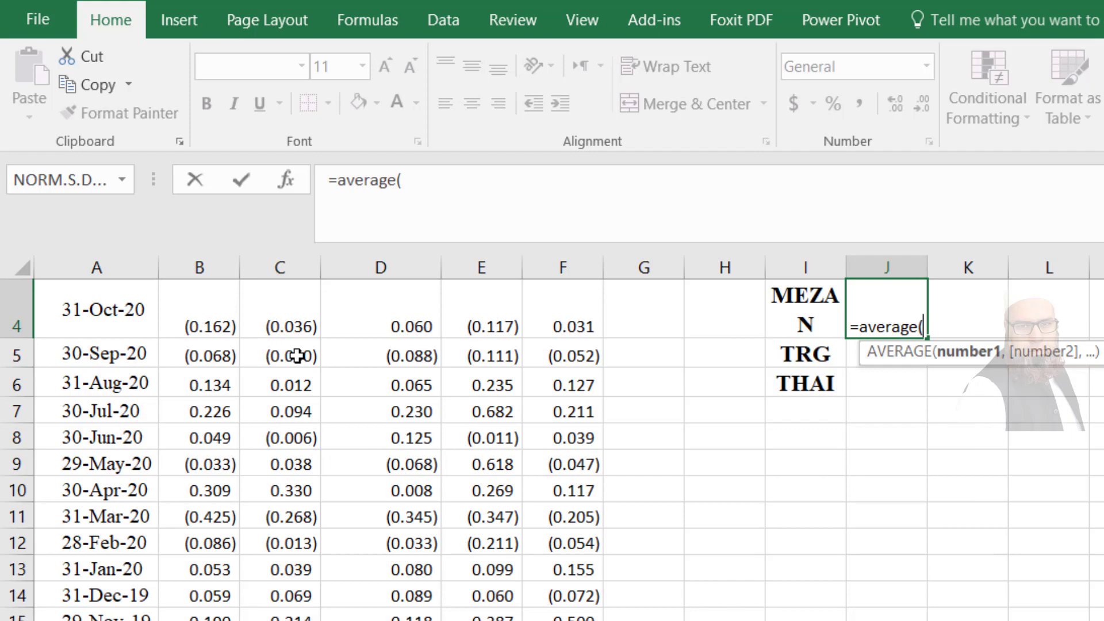
pyautogui.press('Left')
pyautogui.press('Left')
pyautogui.press('Left')
pyautogui.press('Left')
pyautogui.press('Left')
pyautogui.press('Left')
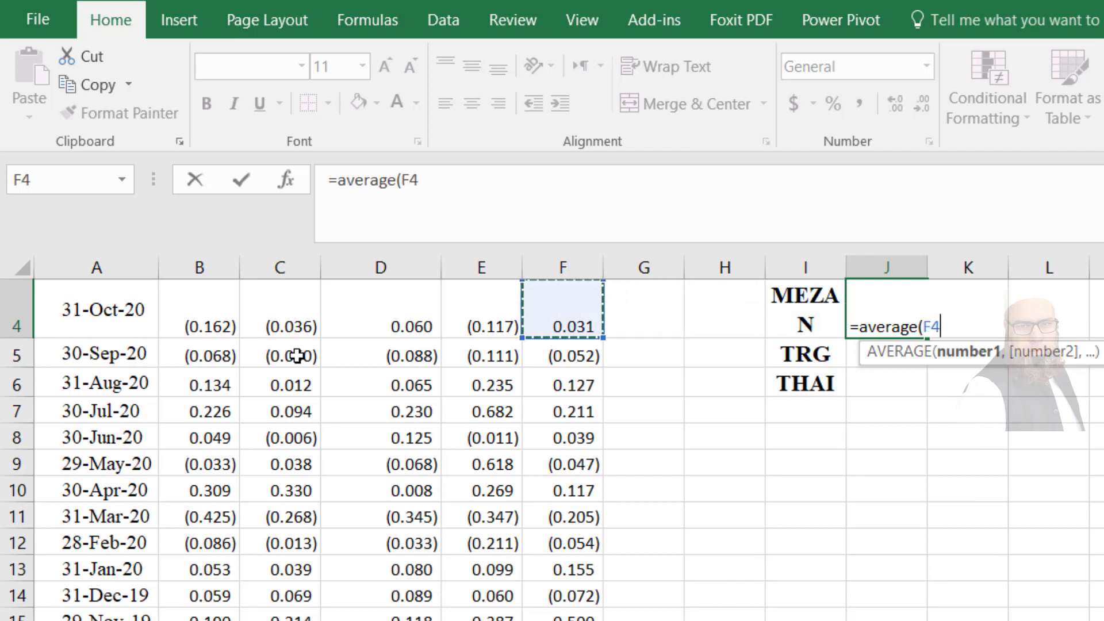
pyautogui.hotkey('ctrl', 'shift', 'Down')
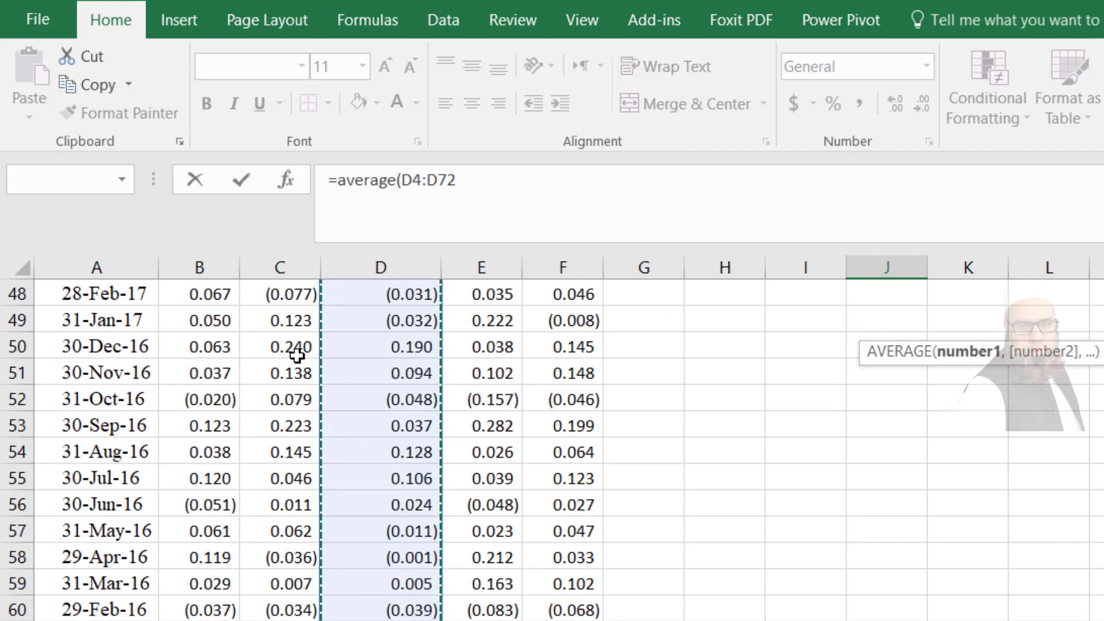
pyautogui.write(')')
pyautogui.press('Return')
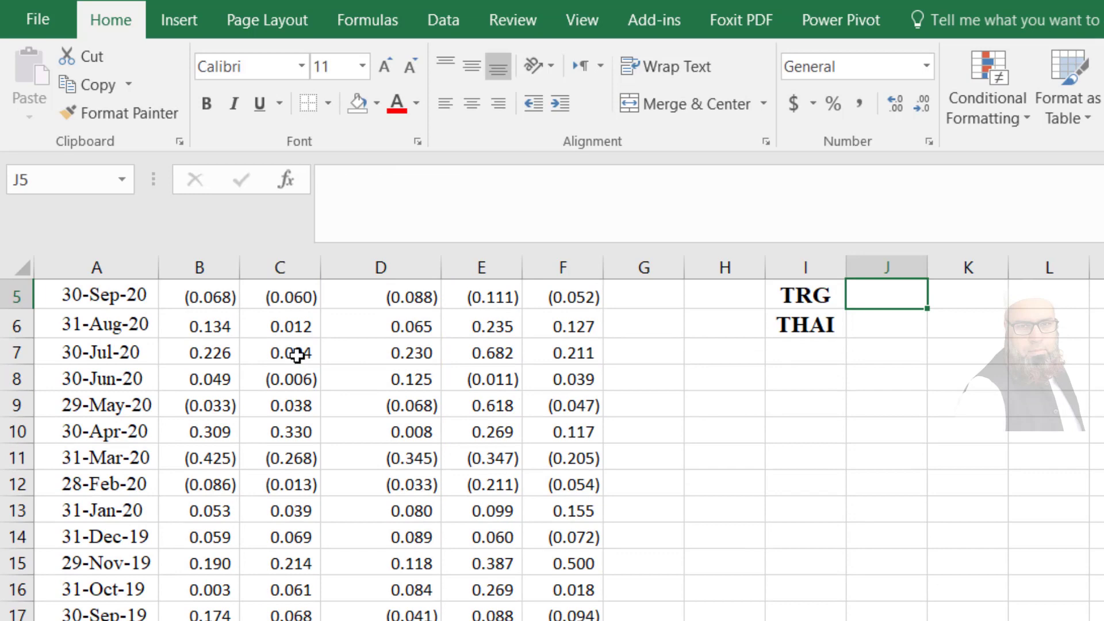
# Calculate TRG's mean return in J5 with the formula =average(E2:E72)
pyautogui.write('=')
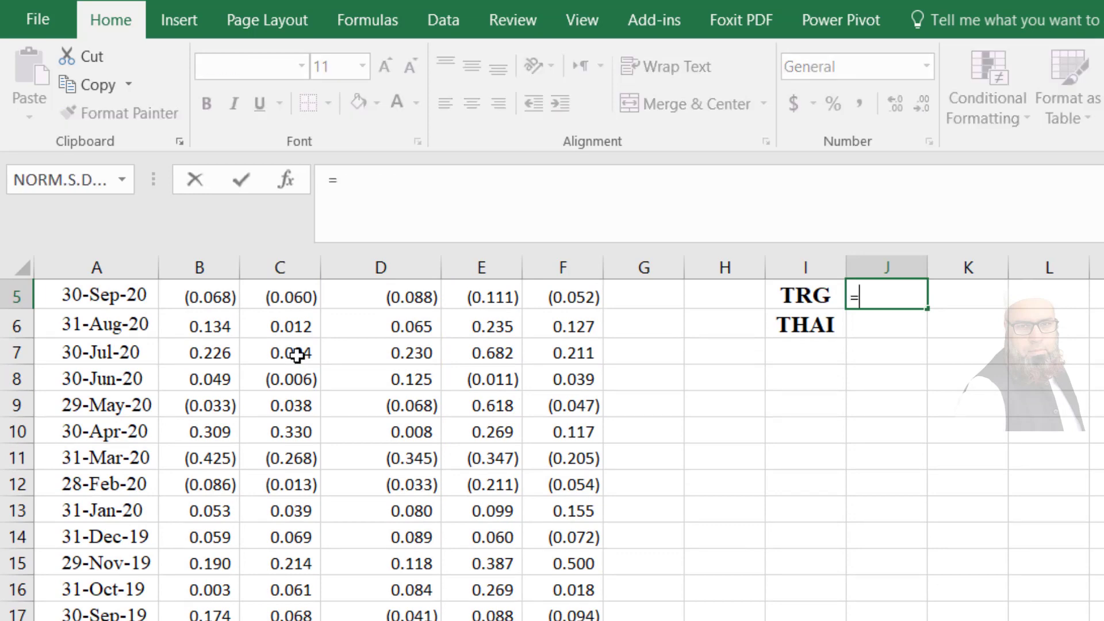
pyautogui.press('Up')
pyautogui.press('BackSpace')
pyautogui.press('BackSpace')
pyautogui.write('aver')
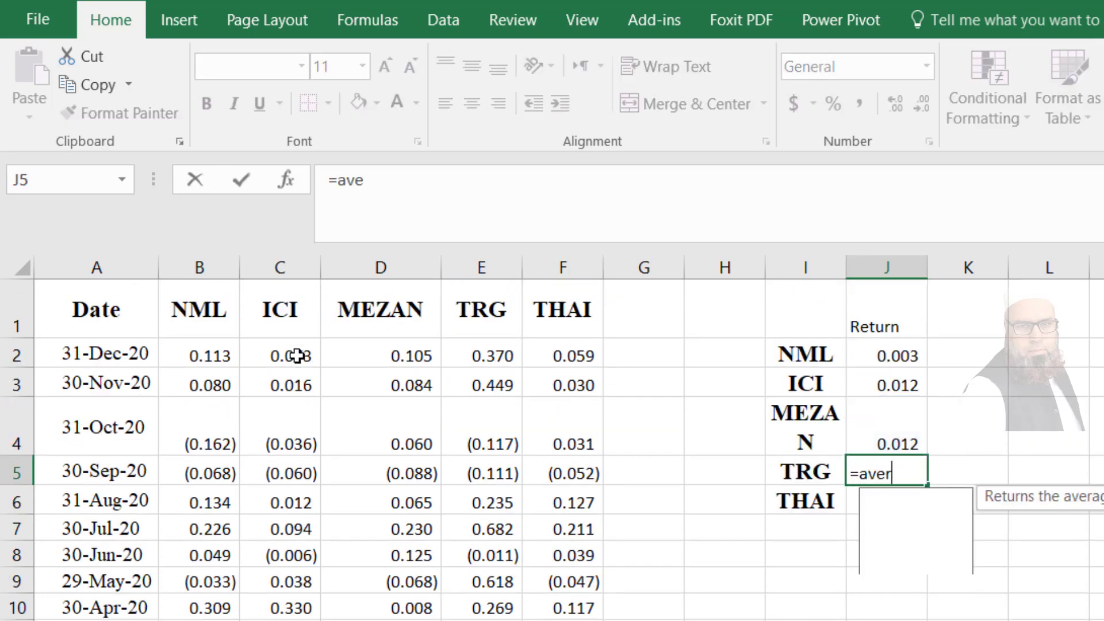
pyautogui.write('age(')
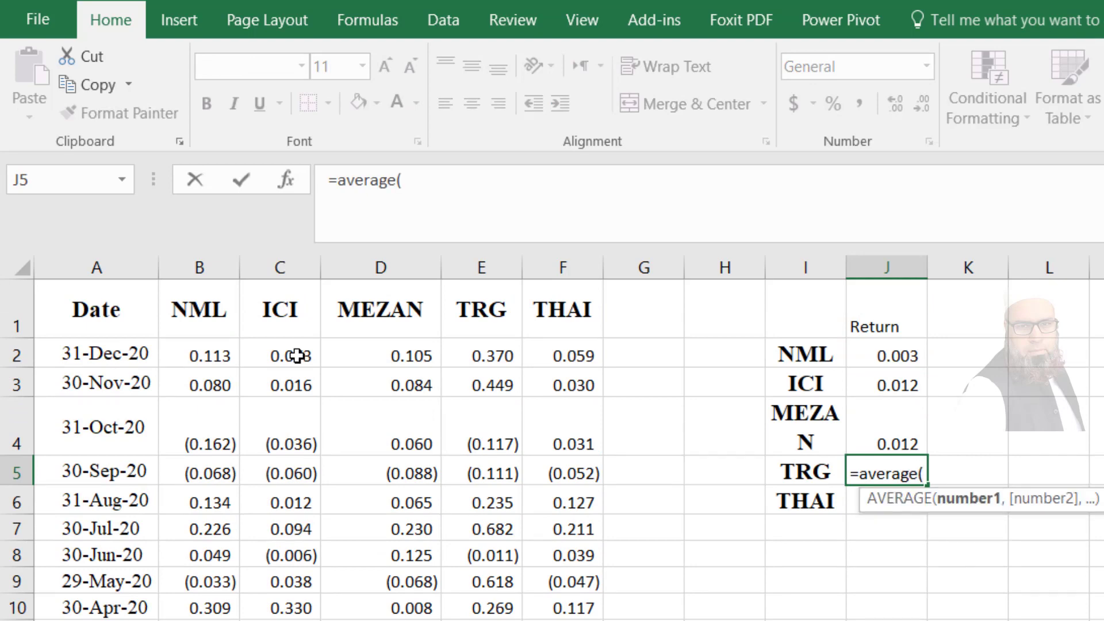
pyautogui.click(471, 354)
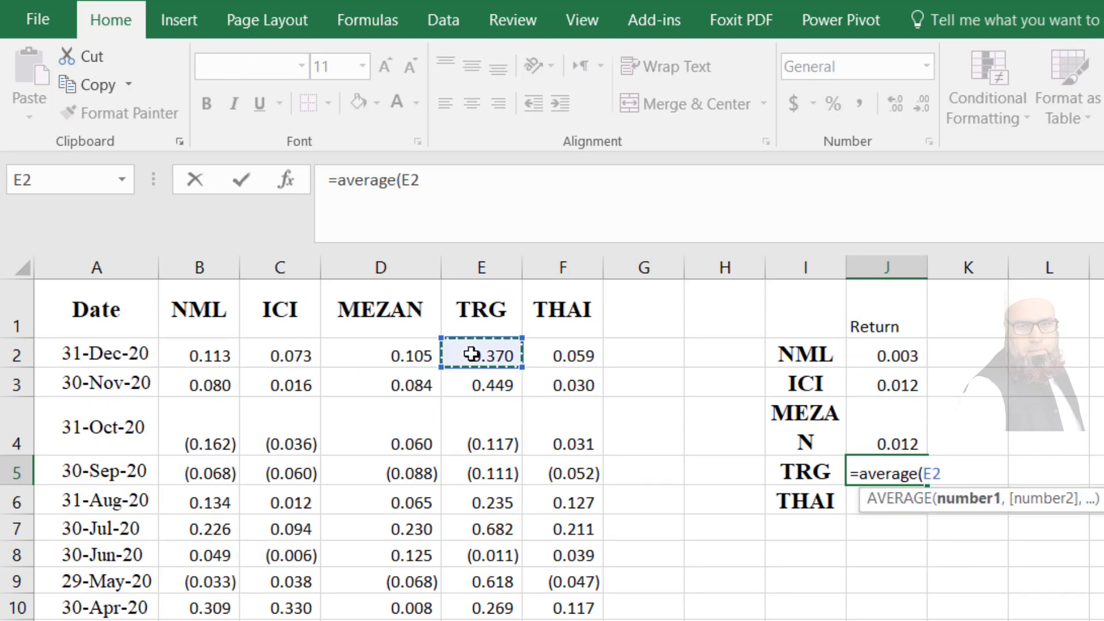
pyautogui.hotkey('ctrl', 'shift', 'Down')
pyautogui.write(')')
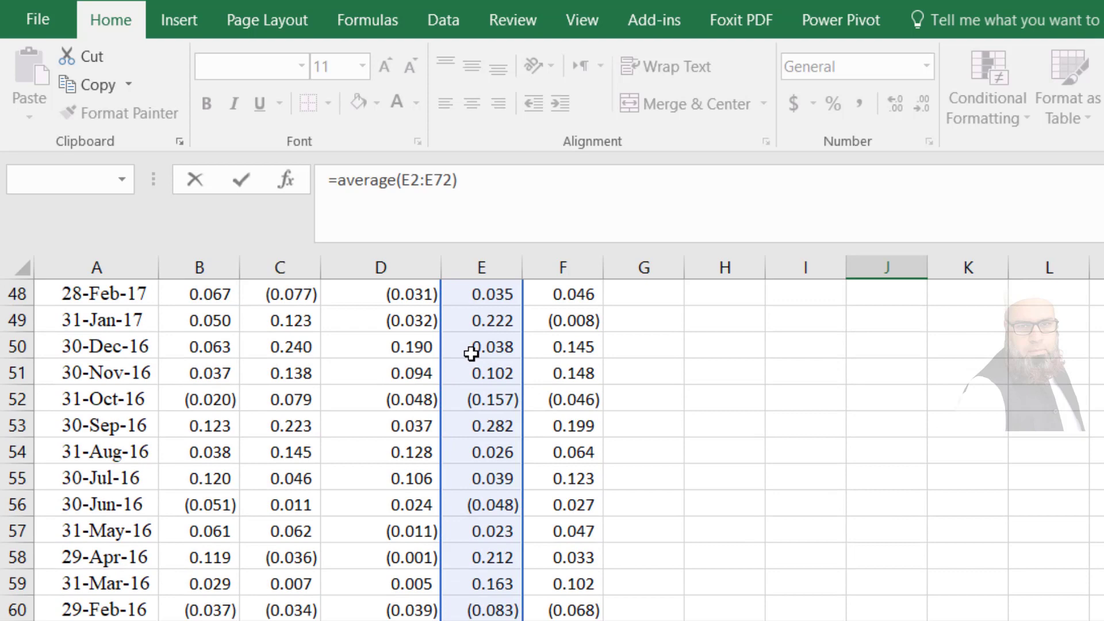
pyautogui.press('Return')
# Calculate THAI's mean return in J6 with an AVERAGE formula over F2:F72
pyautogui.press('Up')
pyautogui.press('Up')
pyautogui.press('Up')
pyautogui.press('Up')
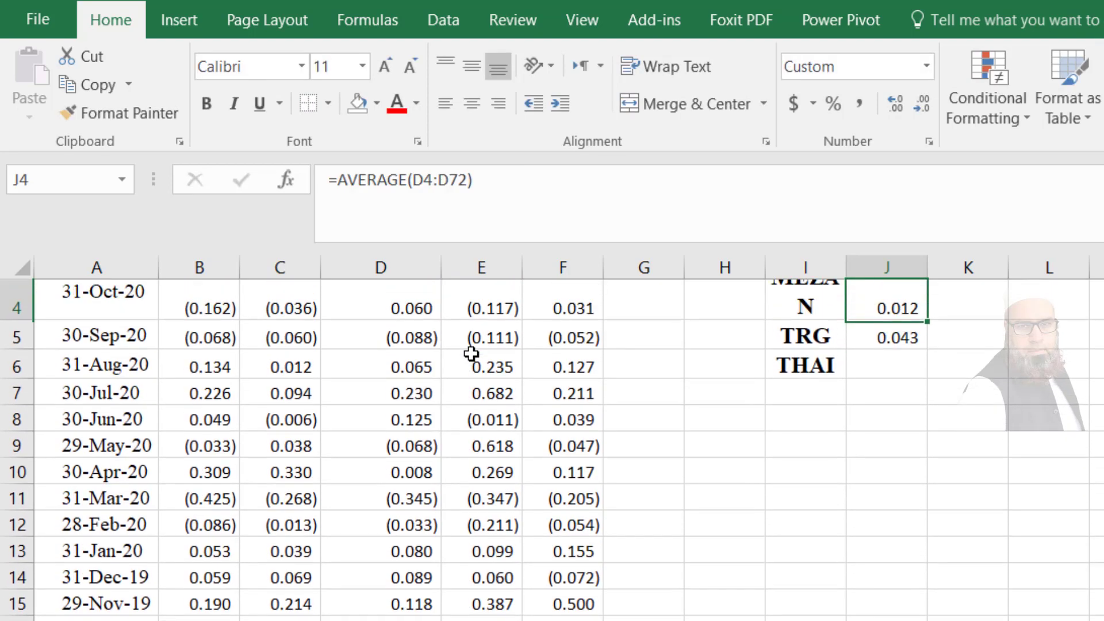
pyautogui.press('Down')
pyautogui.press('Down')
pyautogui.press('Down')
pyautogui.press('Down')
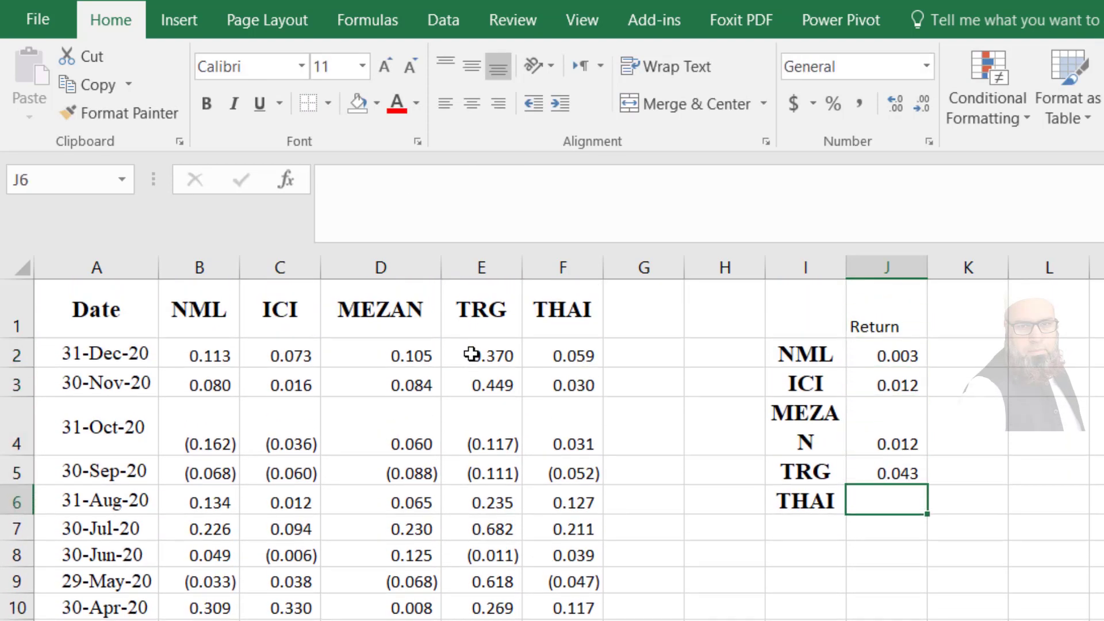
pyautogui.write('=')
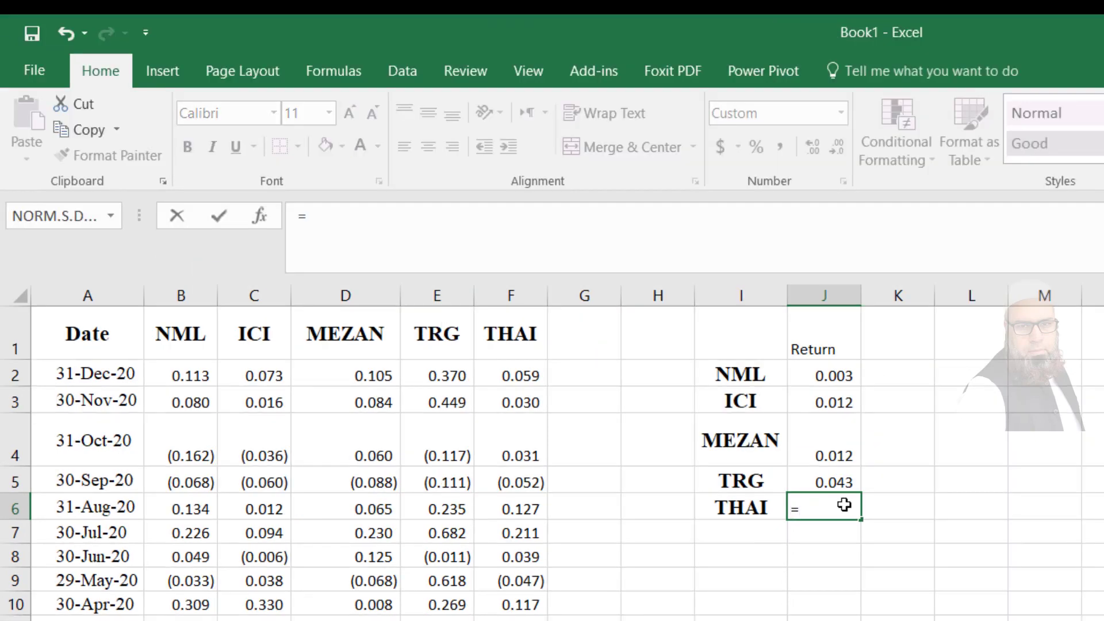
pyautogui.write('average(')
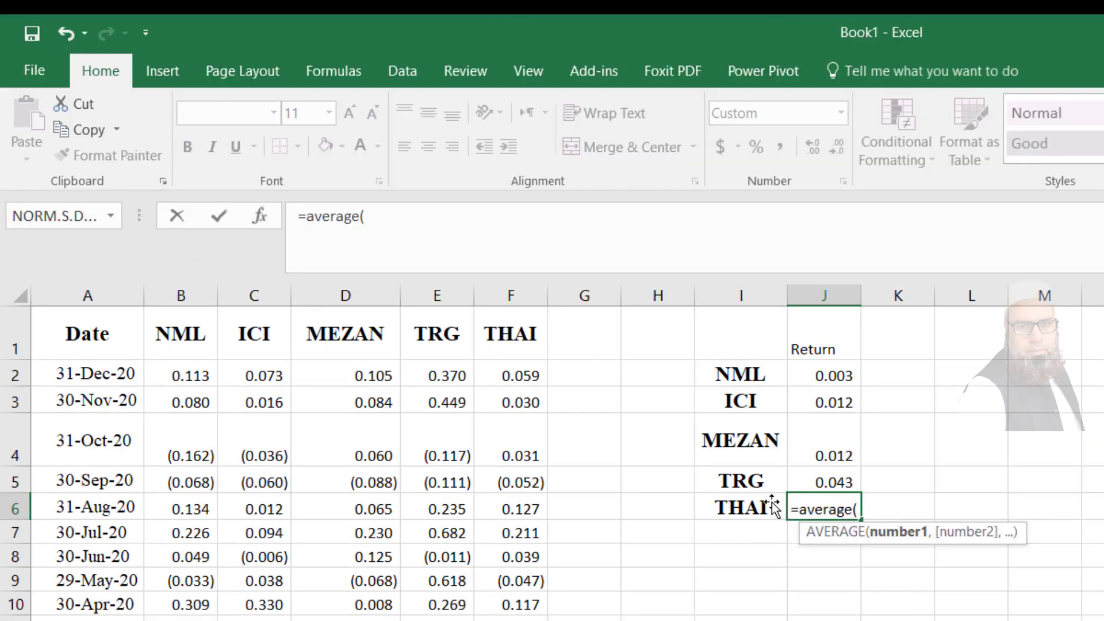
pyautogui.click(527, 376)
pyautogui.hotkey('ctrl', 'shift', 'Down')
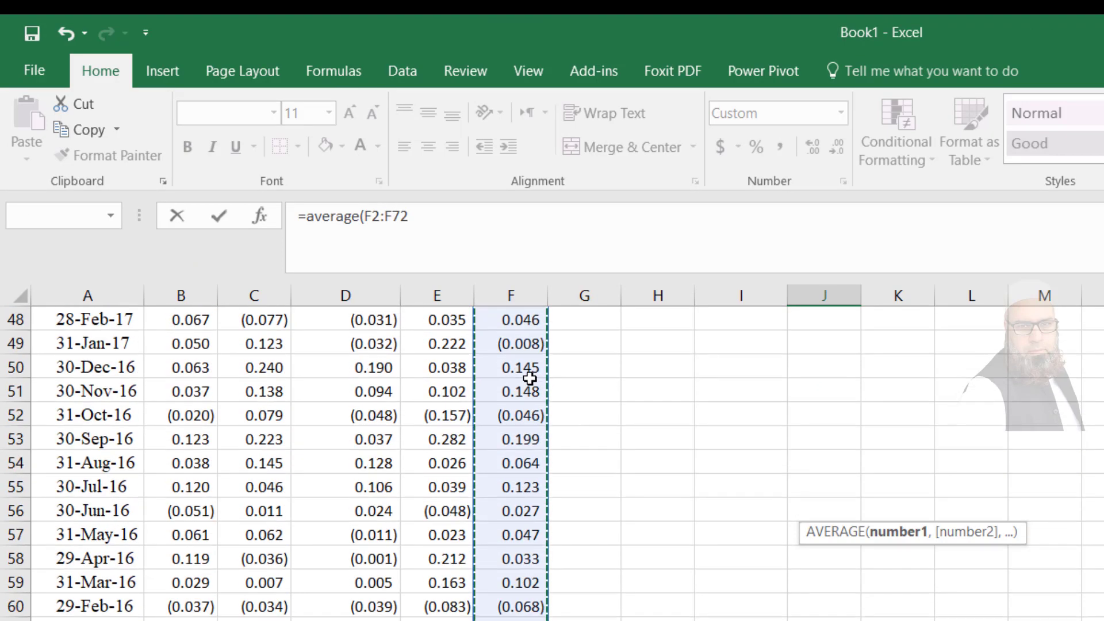
pyautogui.press('Return')
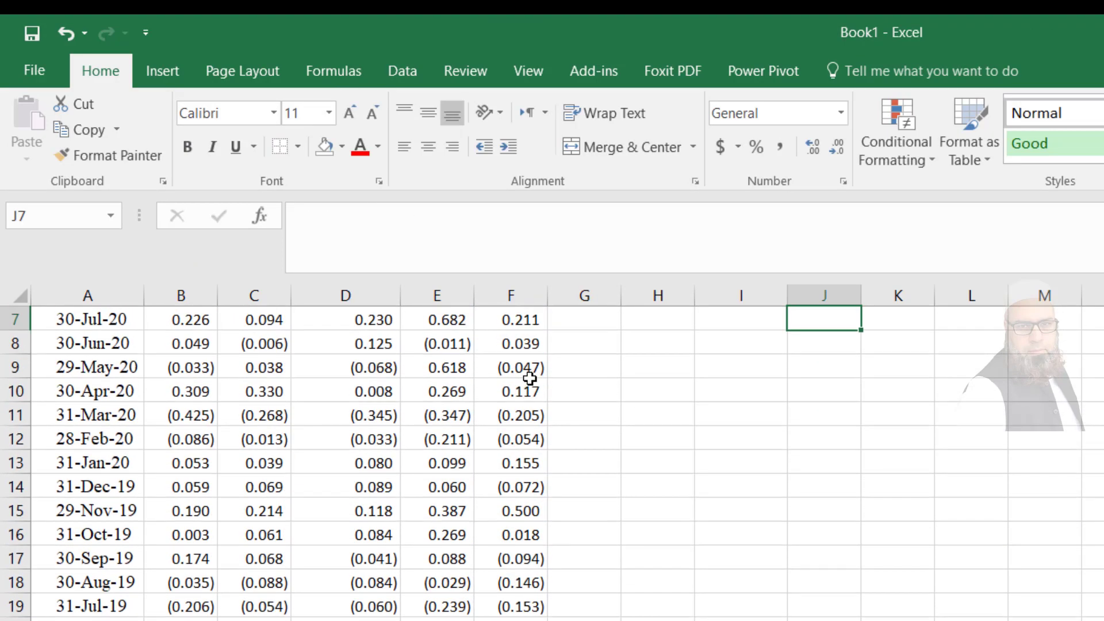
pyautogui.press('Up')
pyautogui.press('Up')
pyautogui.press('Up')
pyautogui.press('Up')
pyautogui.press('Up')
pyautogui.press('Up')
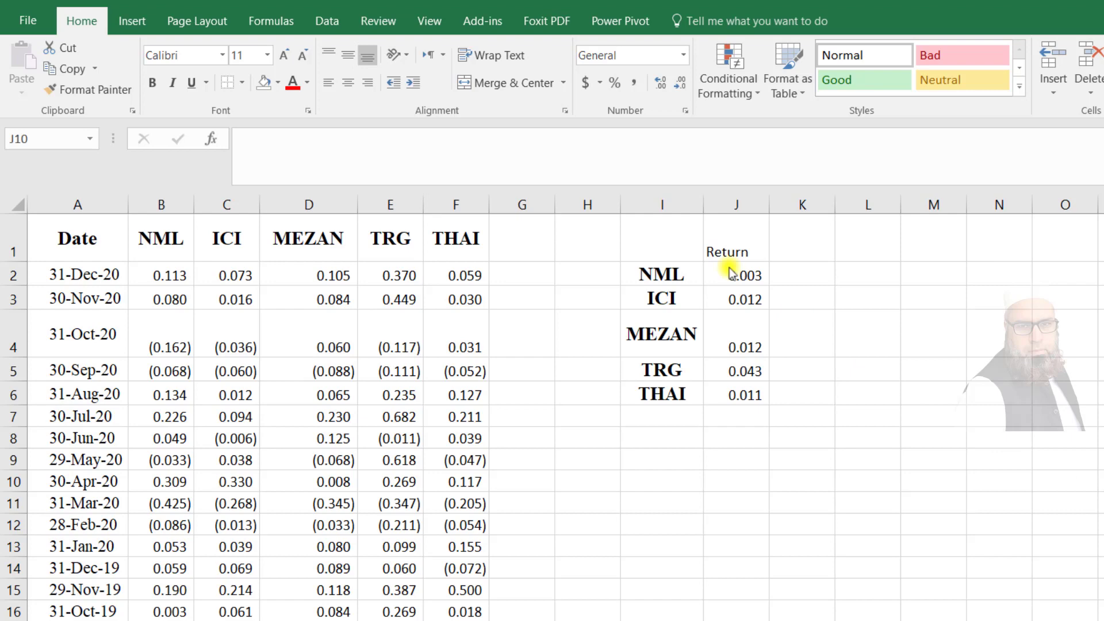
# Start a Covariance analysis from the data analysis tools with B1:F72, including the stock names, as the input range
pyautogui.click(336, 15)
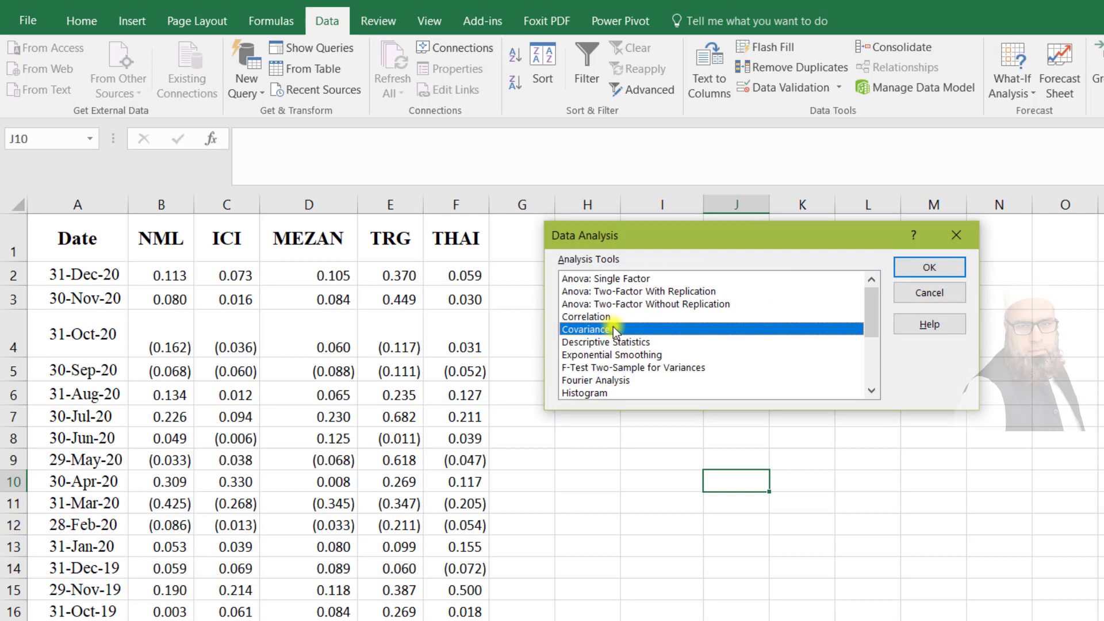
pyautogui.click(918, 266)
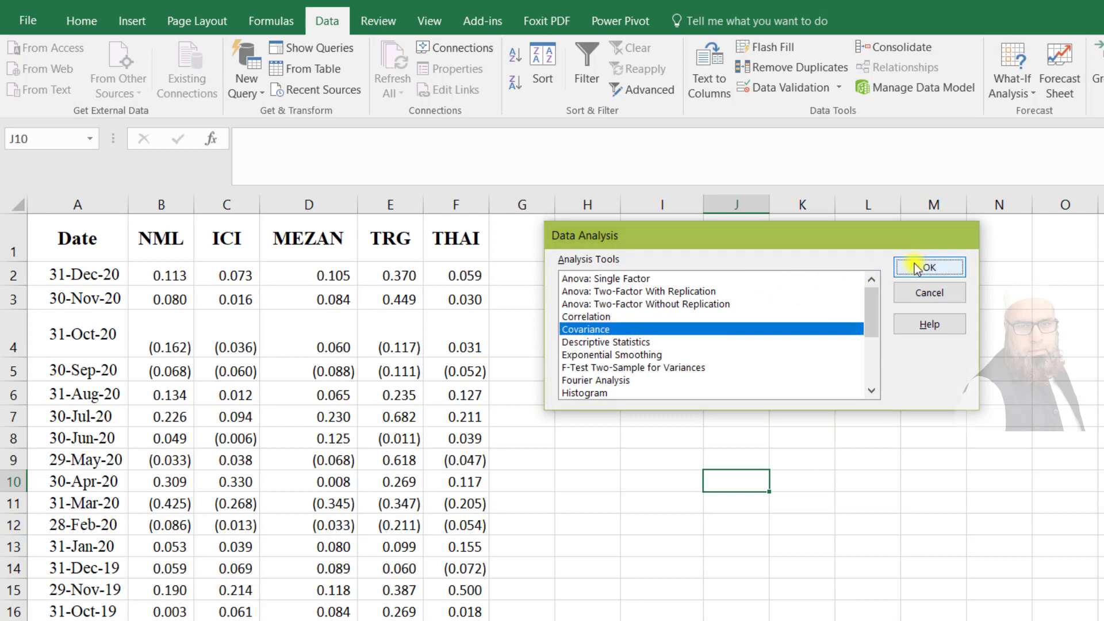
pyautogui.click(851, 257)
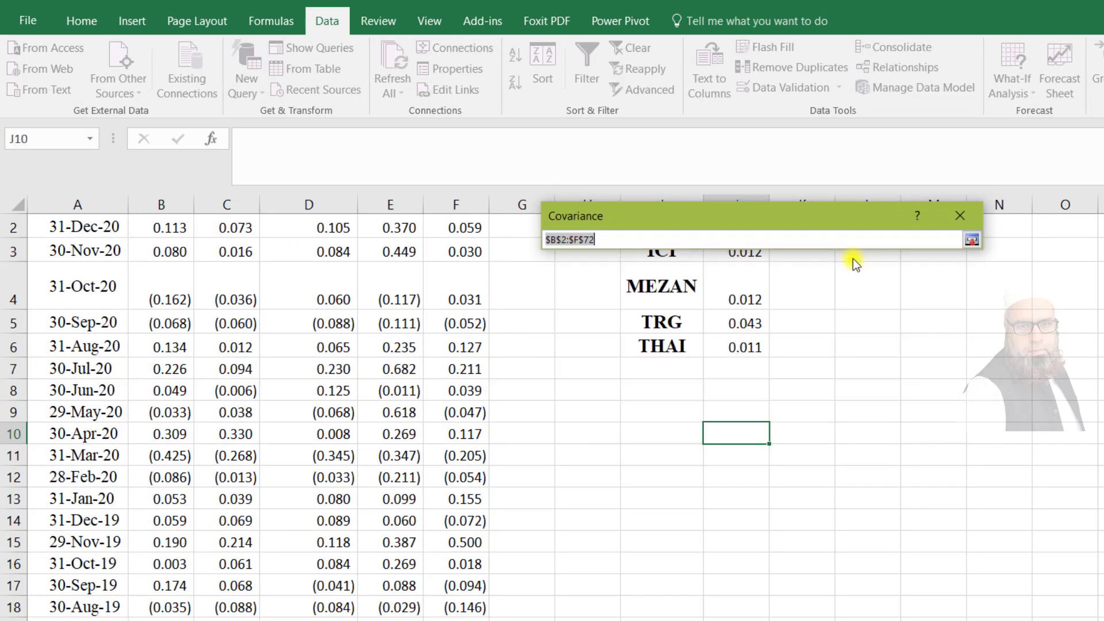
pyautogui.click(149, 257)
pyautogui.press('Up')
pyautogui.press('Up')
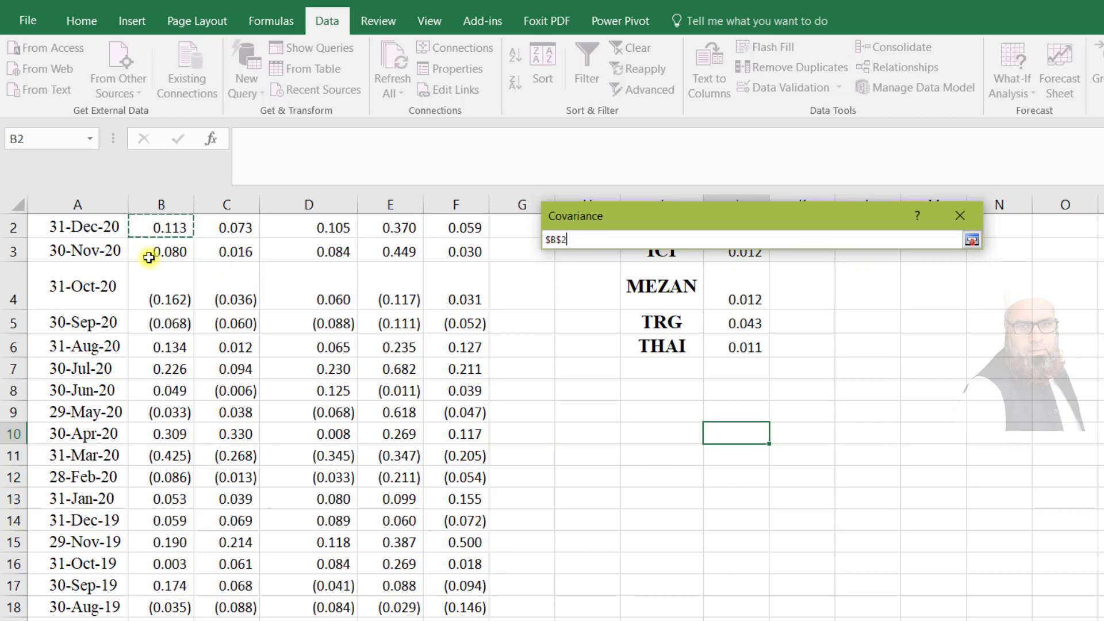
pyautogui.hotkey('ctrl', 'shift', 'Right')
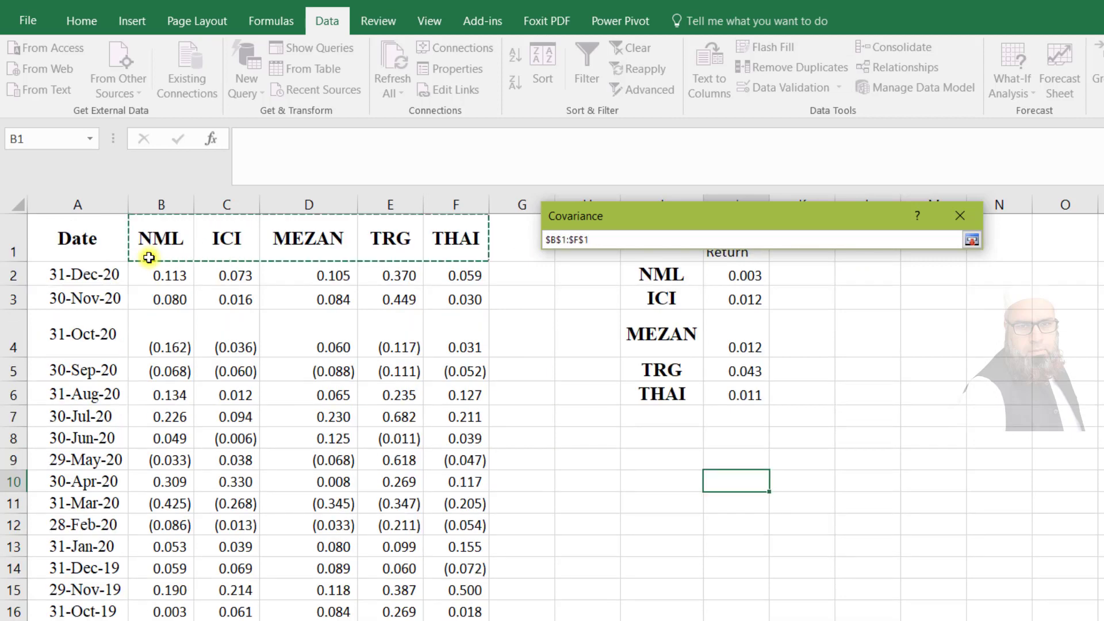
pyautogui.hotkey('ctrl', 'shift', 'Down')
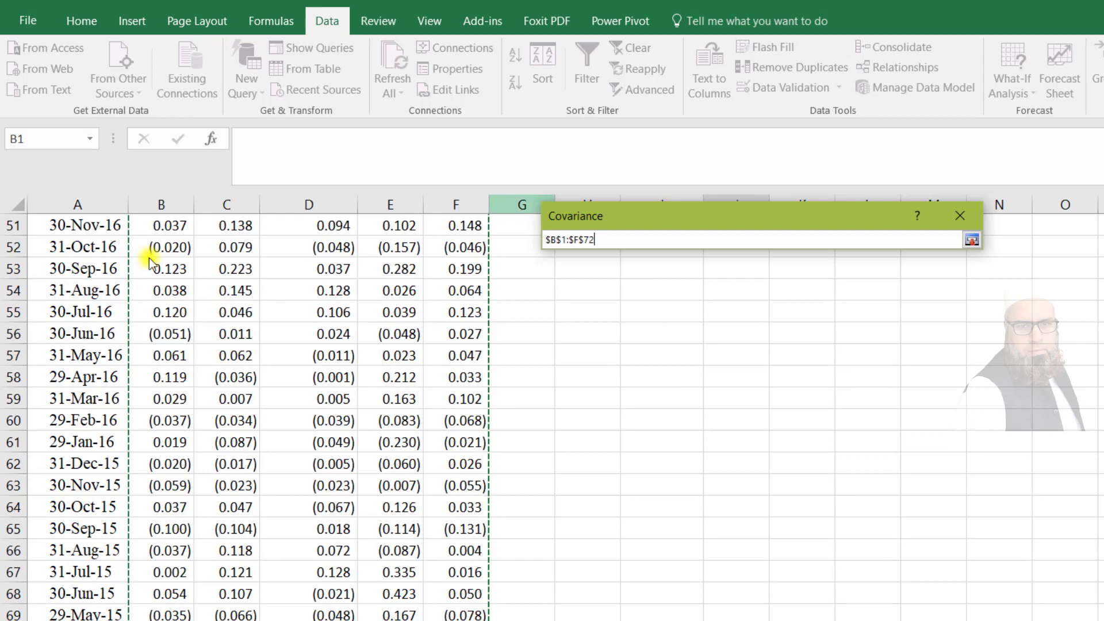
pyautogui.click(975, 241)
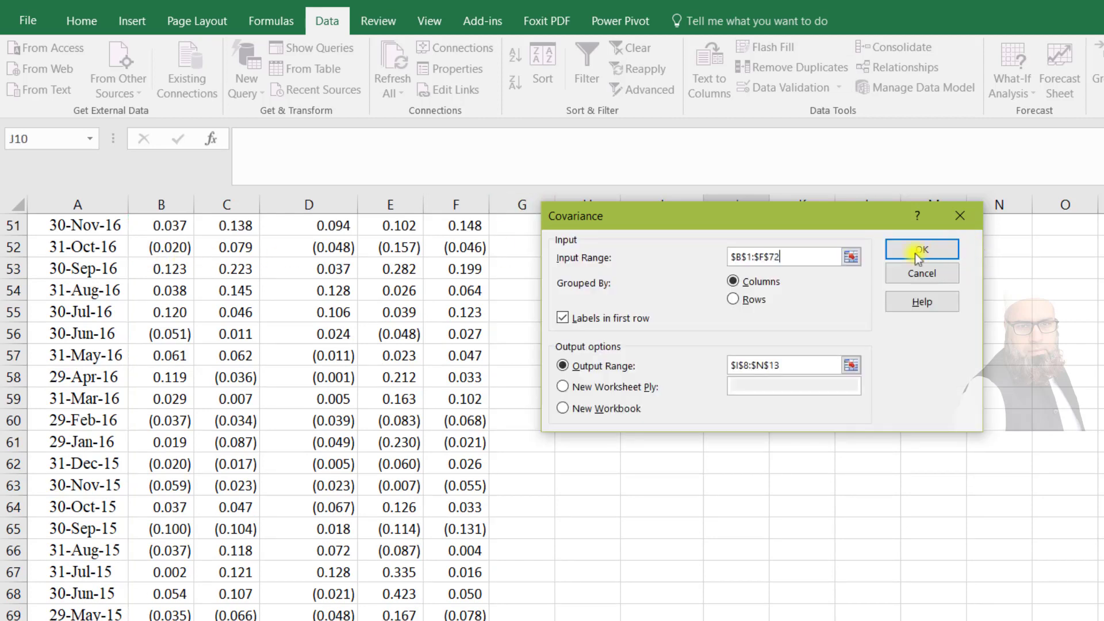
# Generate the covariance matrix in I8:N13, treating the first row of the input range as labels
pyautogui.click(563, 319)
pyautogui.click(563, 368)
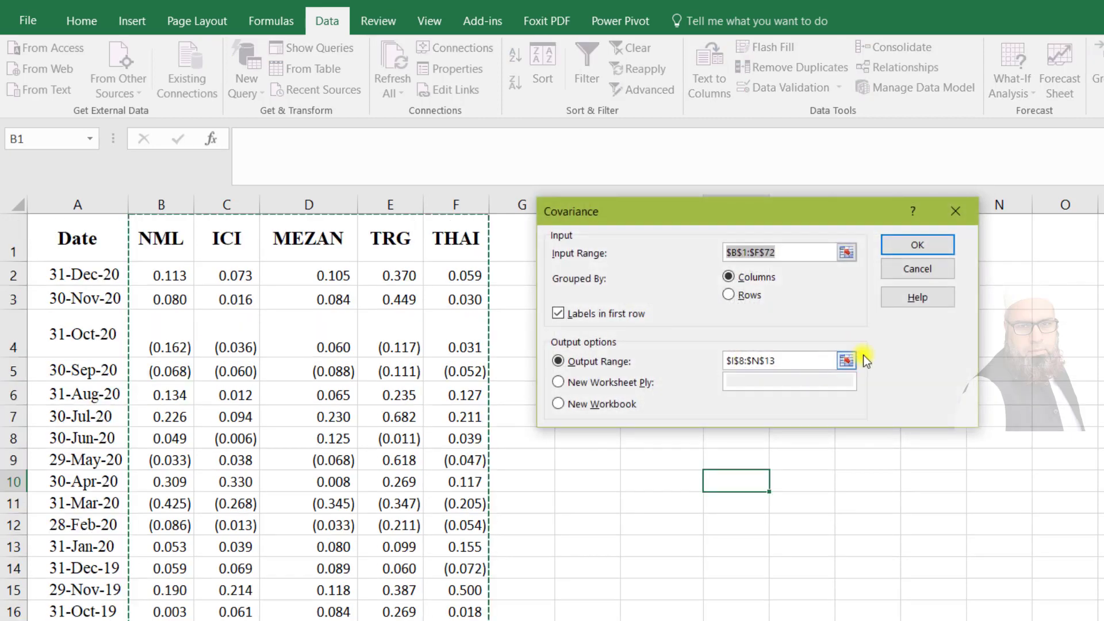
pyautogui.click(846, 361)
pyautogui.moveTo(655, 437); pyautogui.dragTo(959, 585)
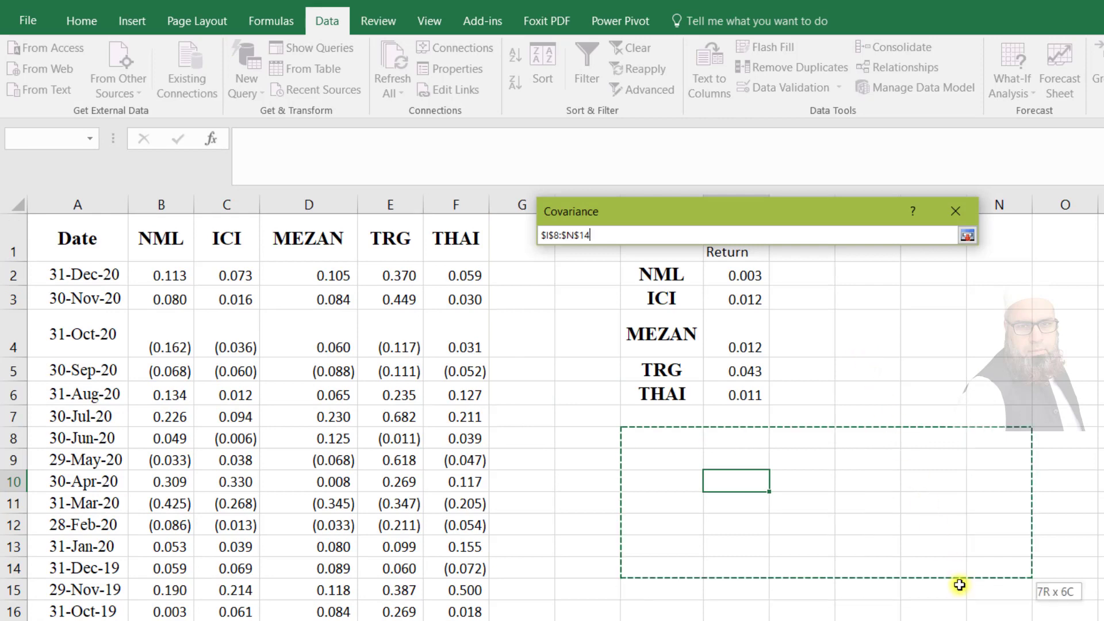
pyautogui.hotkey('shift', 'Up')
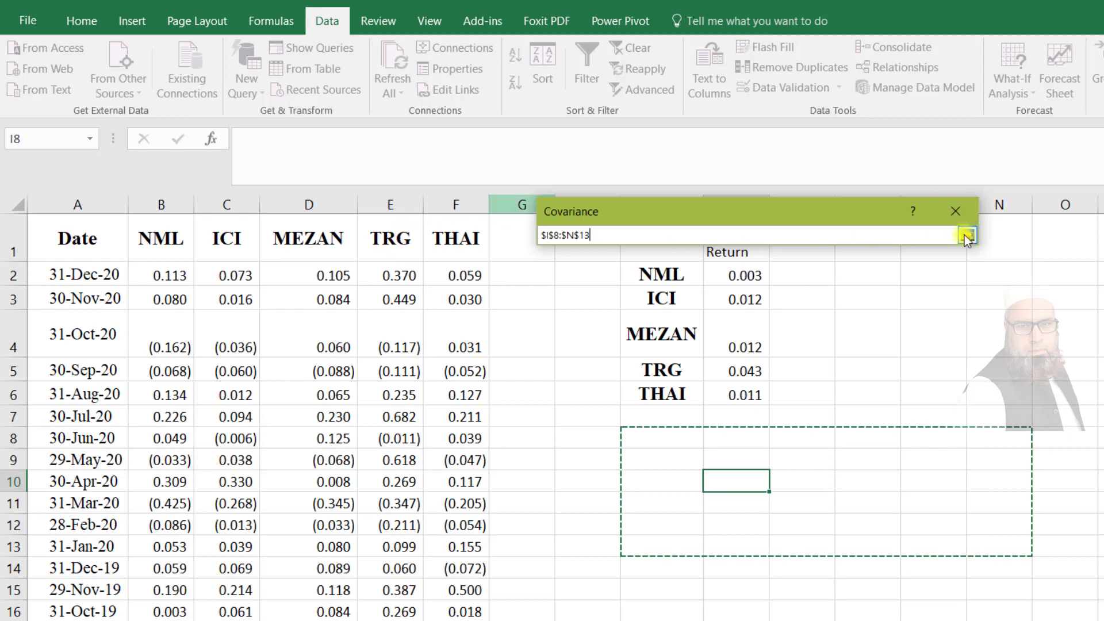
pyautogui.click(966, 236)
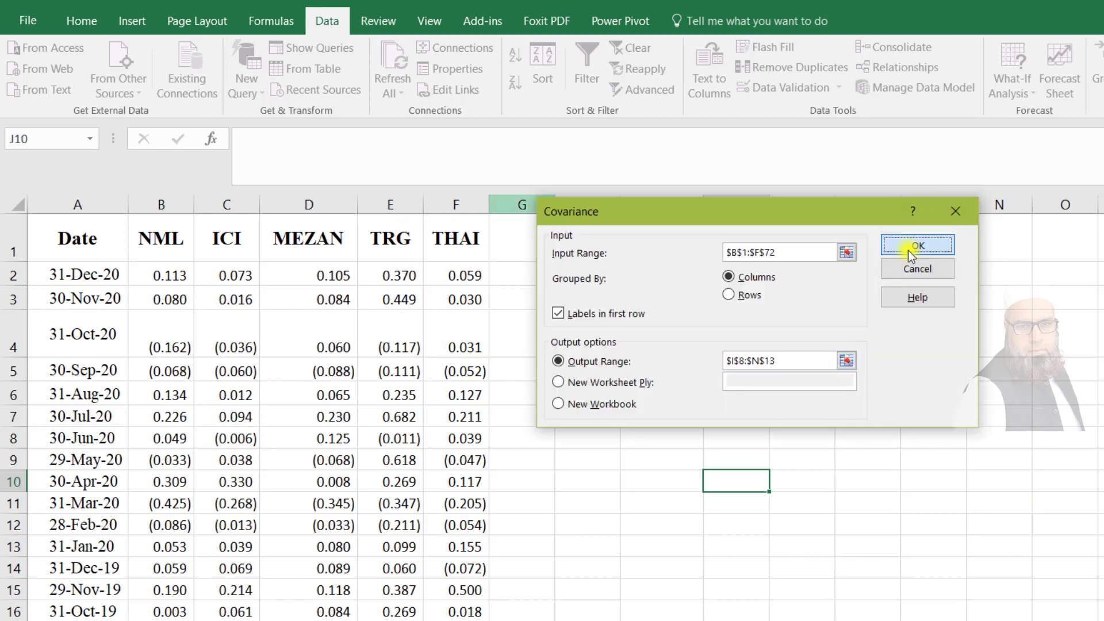
pyautogui.click(909, 248)
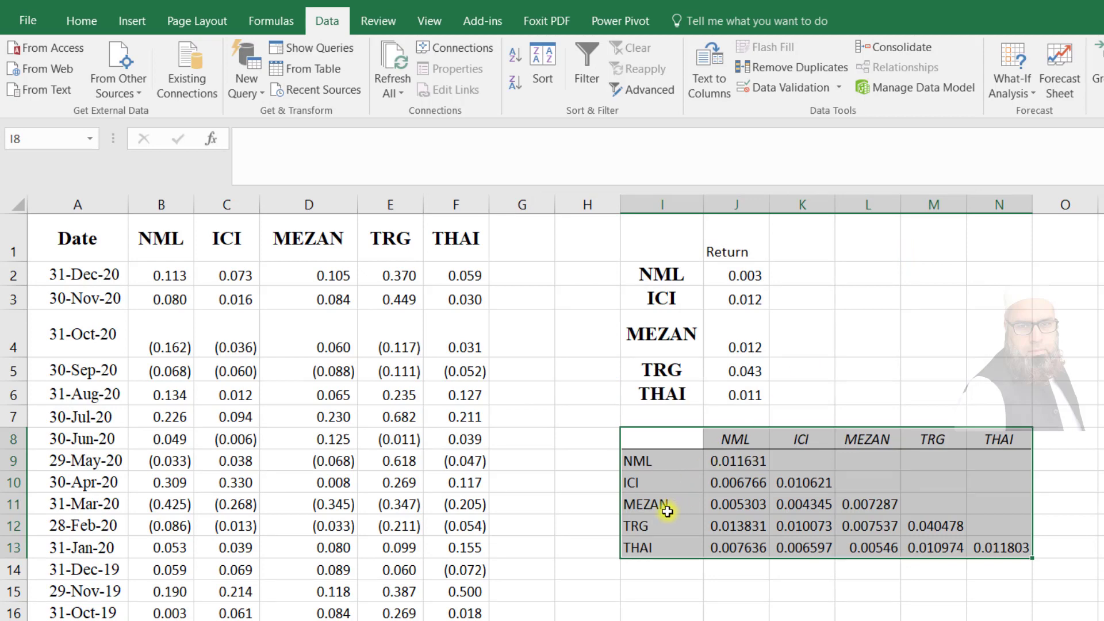
# Copy NML's covariances in J10:J13 and paste them transposed across the NML row starting at K9
pyautogui.press('Down')
pyautogui.press('Right')
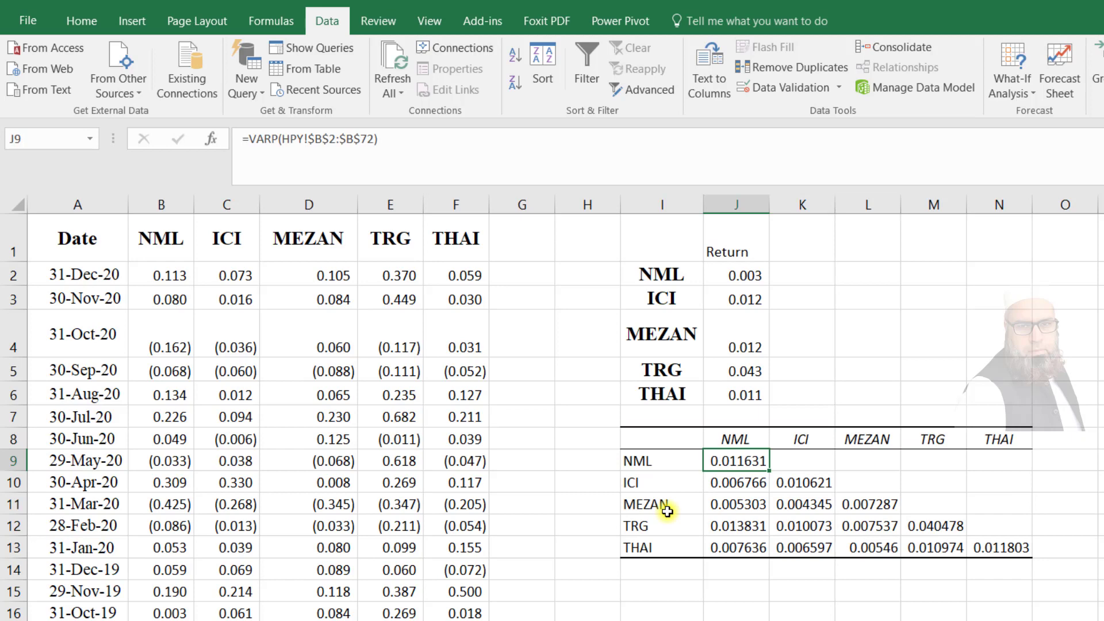
pyautogui.hotkey('shift', 'Down')
pyautogui.hotkey('shift', 'Down')
pyautogui.hotkey('shift', 'Down')
pyautogui.press('Down')
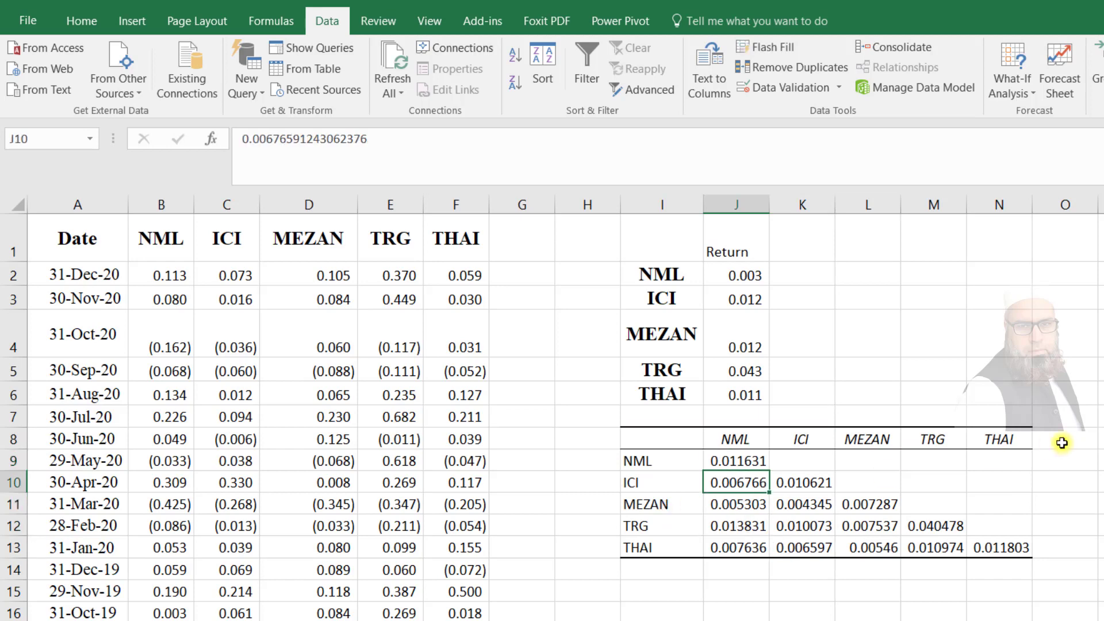
pyautogui.hotkey('shift', 'Down')
pyautogui.hotkey('shift', 'Down')
pyautogui.hotkey('shift', 'Down')
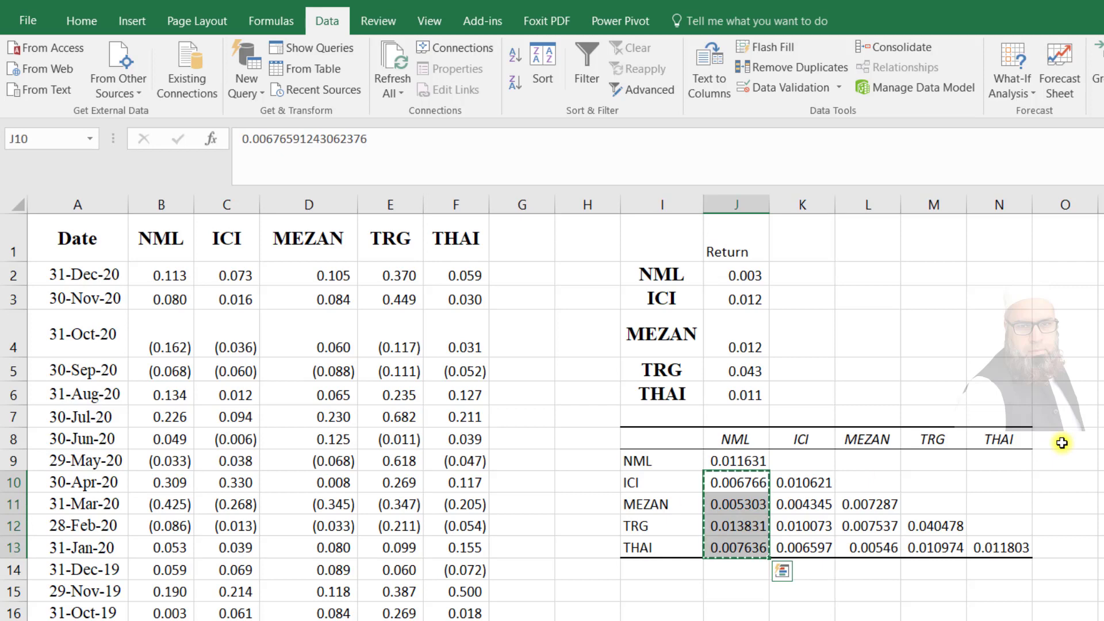
pyautogui.click(804, 463)
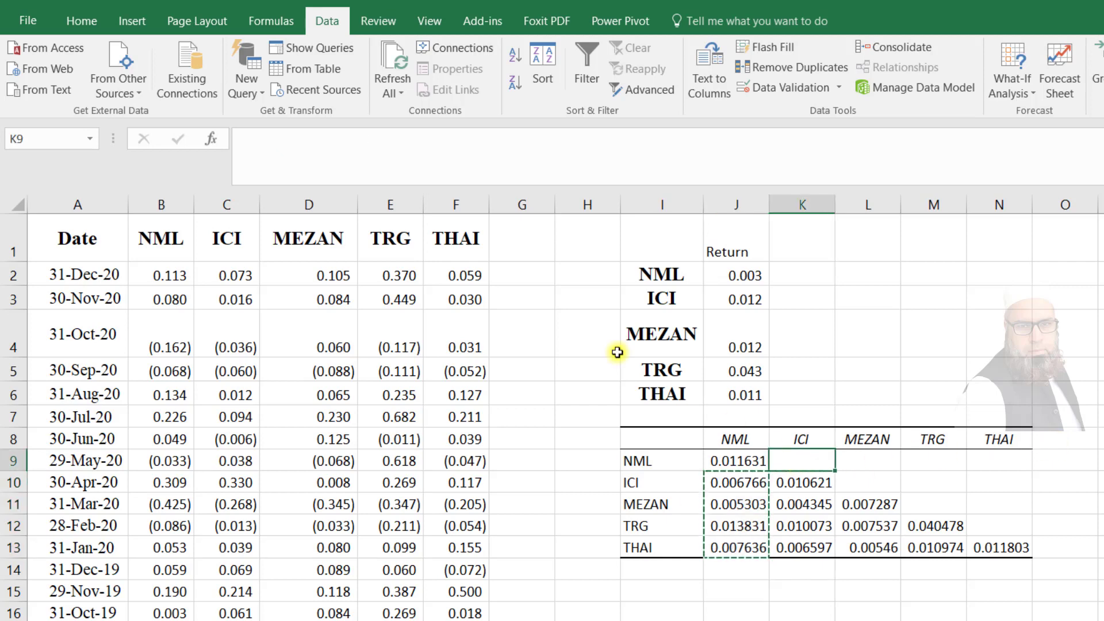
pyautogui.click(81, 22)
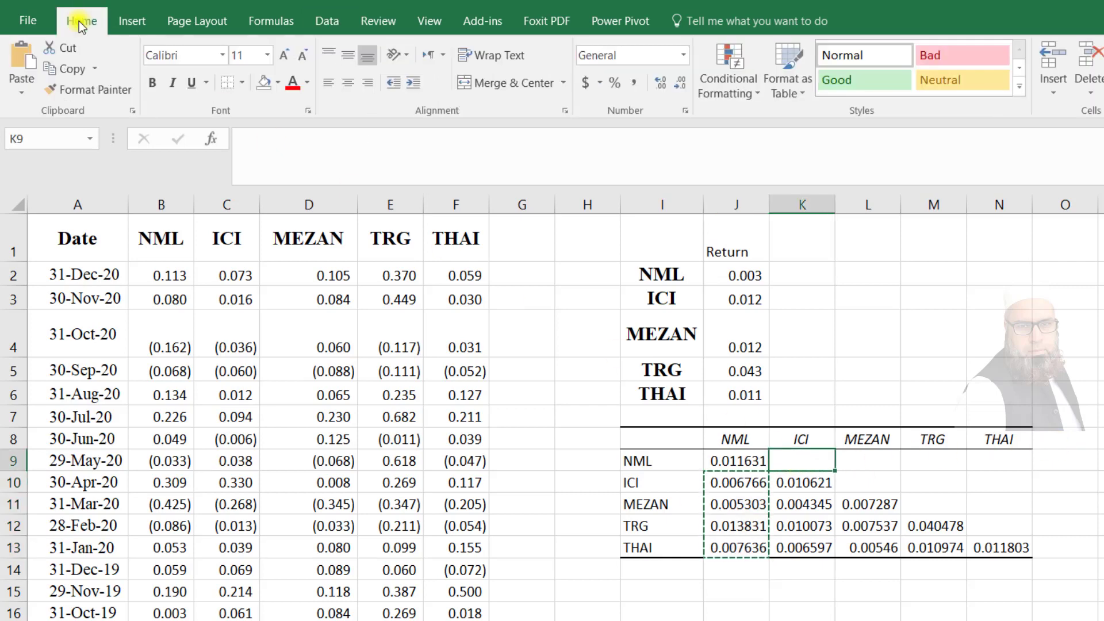
pyautogui.click(22, 89)
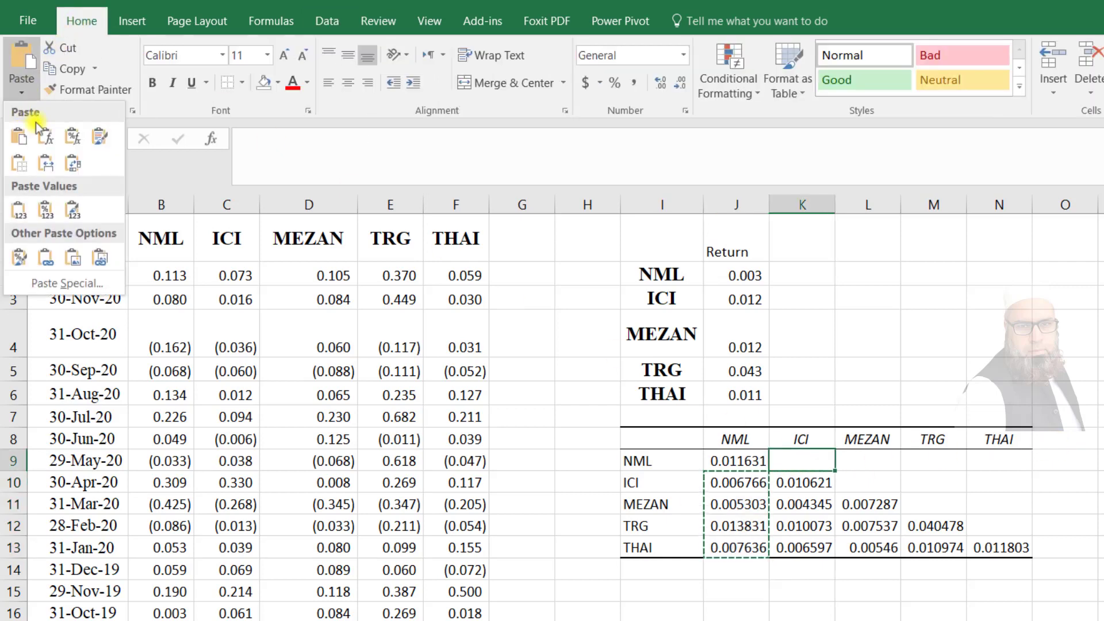
pyautogui.click(71, 164)
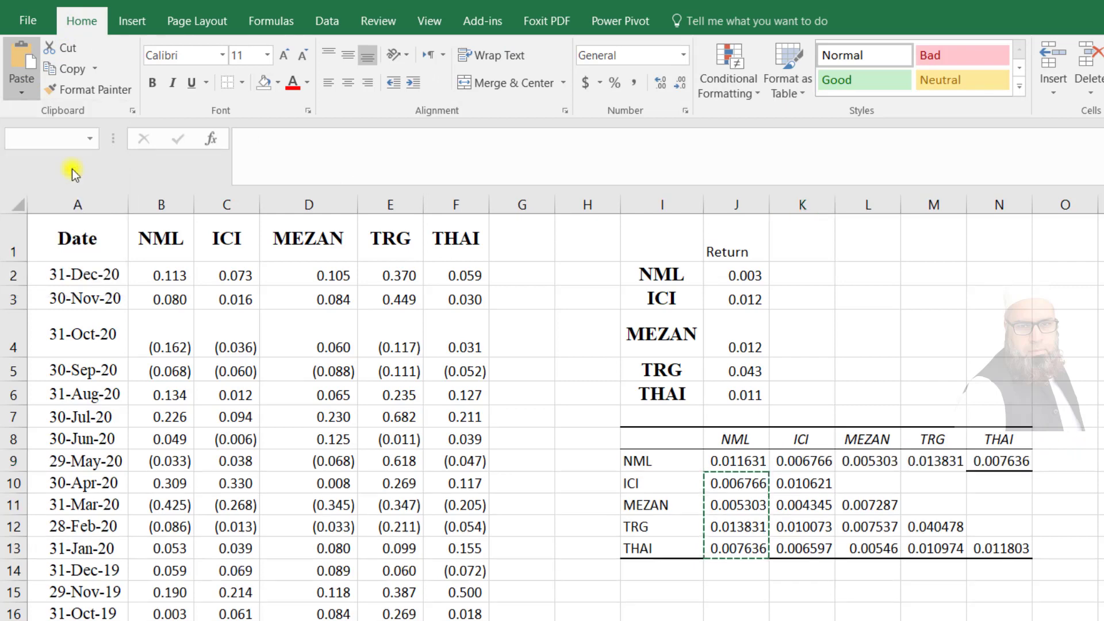
# Copy ICI's covariances in K11:K13 and paste them transposed across the ICI row starting at L10
pyautogui.click(799, 499)
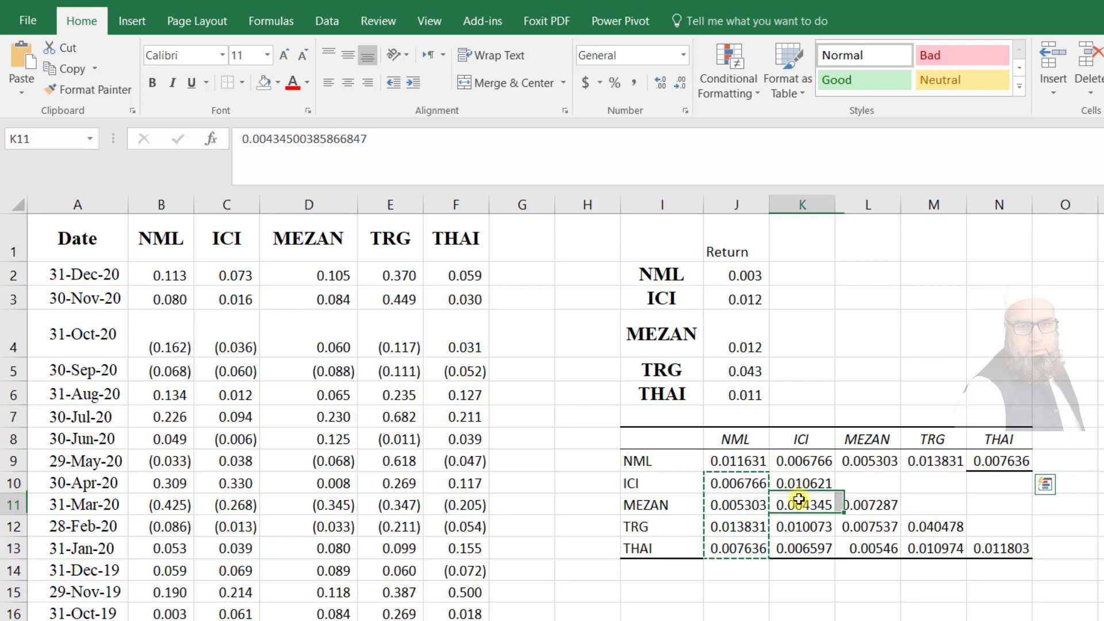
pyautogui.hotkey('shift', 'Down')
pyautogui.hotkey('shift', 'Down')
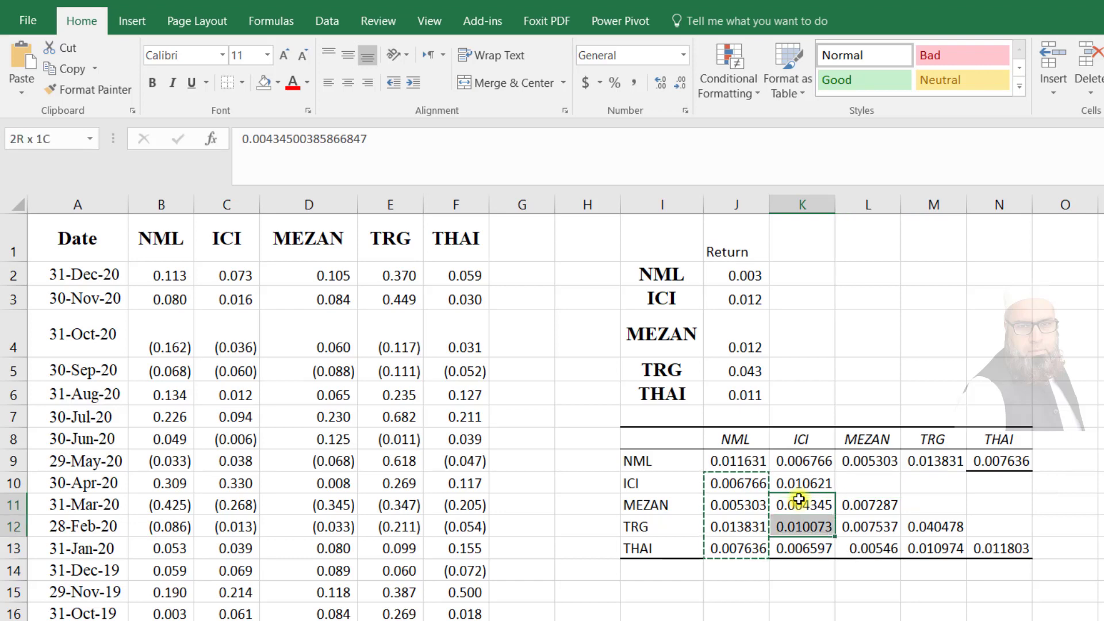
pyautogui.hotkey('ctrl', 'c')
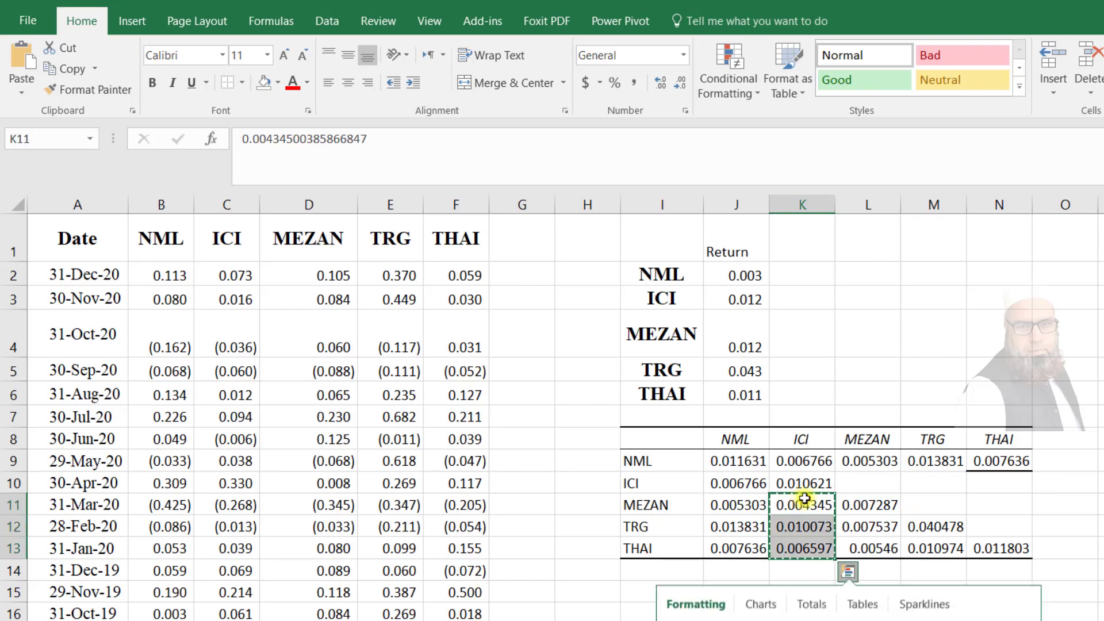
pyautogui.click(869, 490)
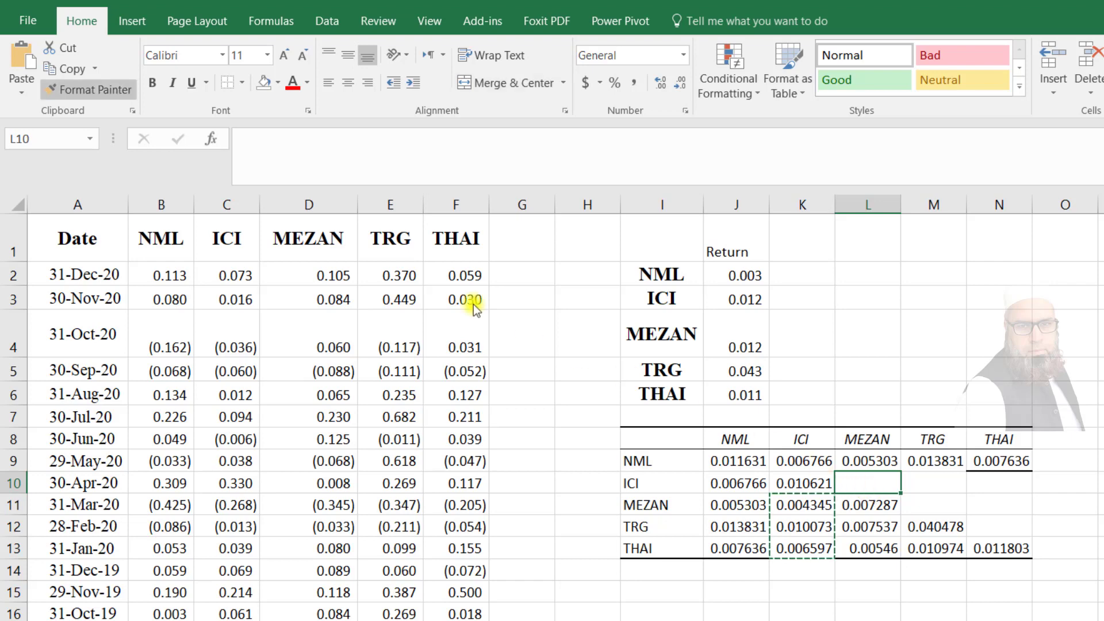
pyautogui.click(23, 92)
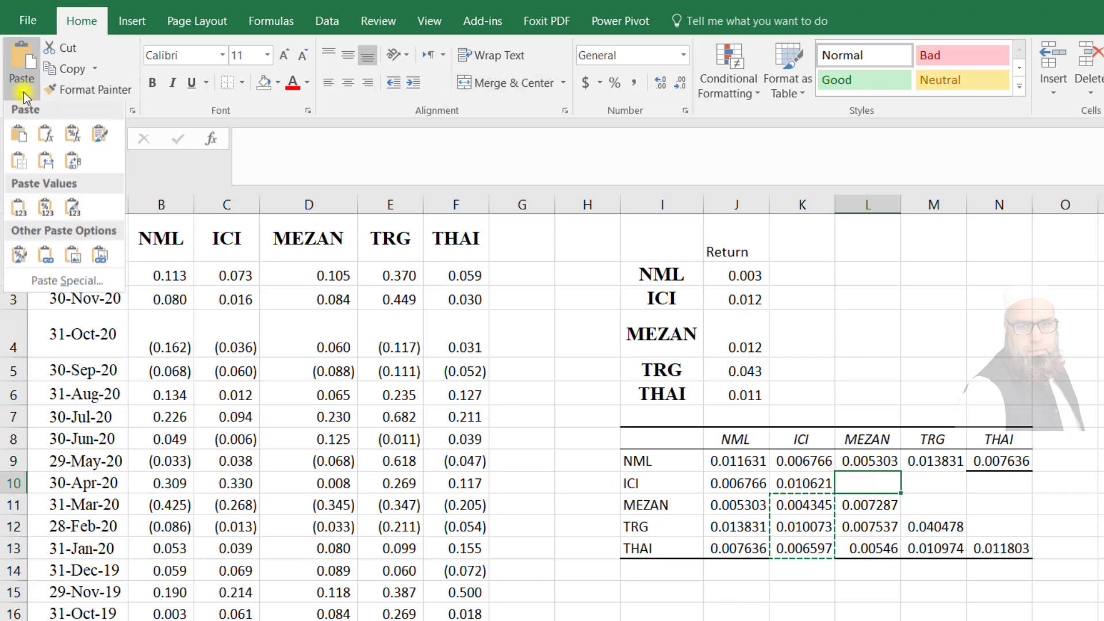
pyautogui.click(74, 161)
# Copy MEZAN's covariances in L12:L13 and paste them transposed across the MEZAN row starting at M11
pyautogui.press('Down')
pyautogui.press('Down')
pyautogui.hotkey('shift', 'Down')
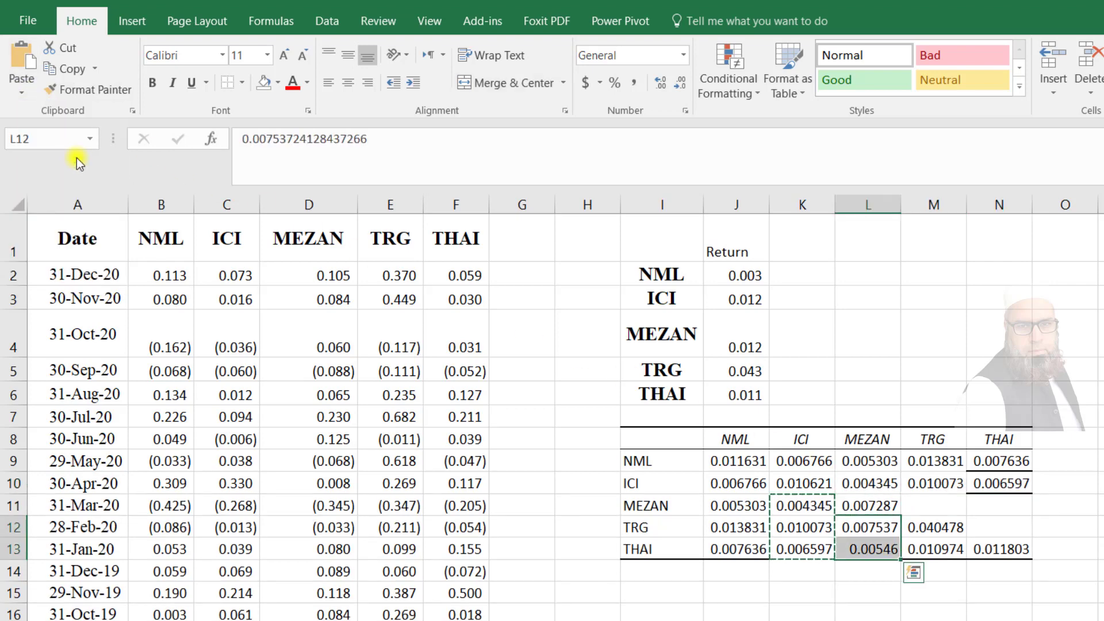
pyautogui.hotkey('ctrl', 'c')
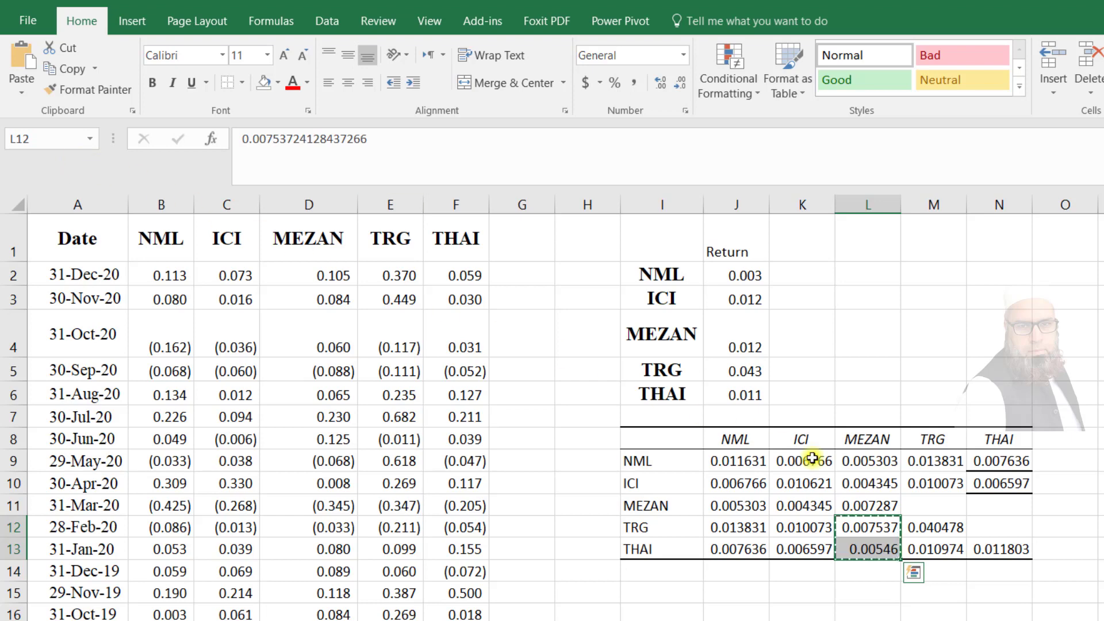
pyautogui.click(920, 505)
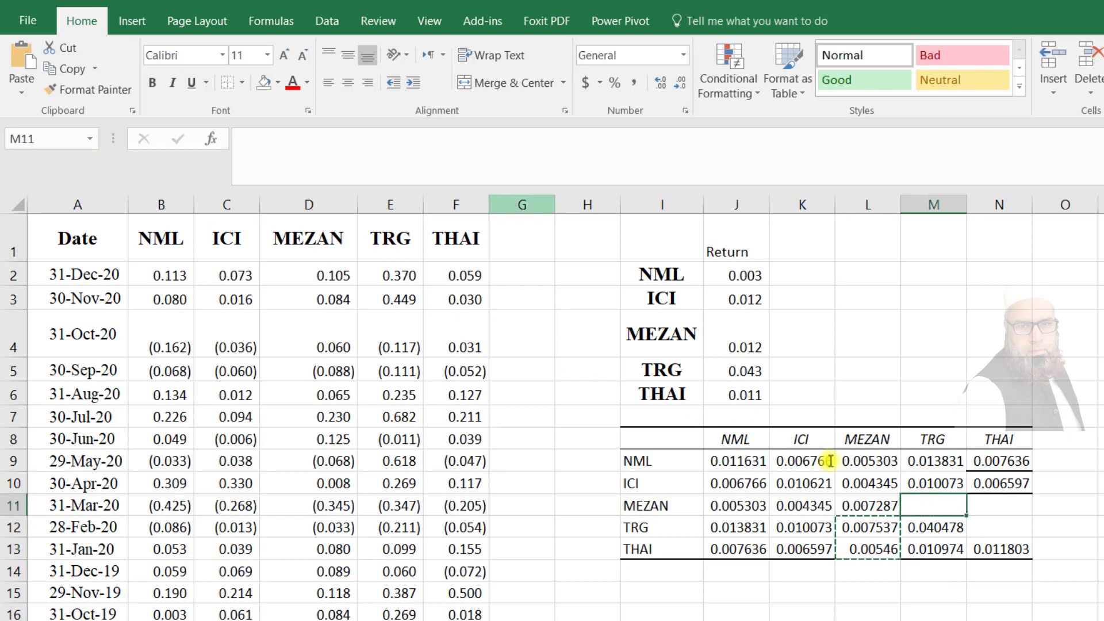
pyautogui.click(21, 92)
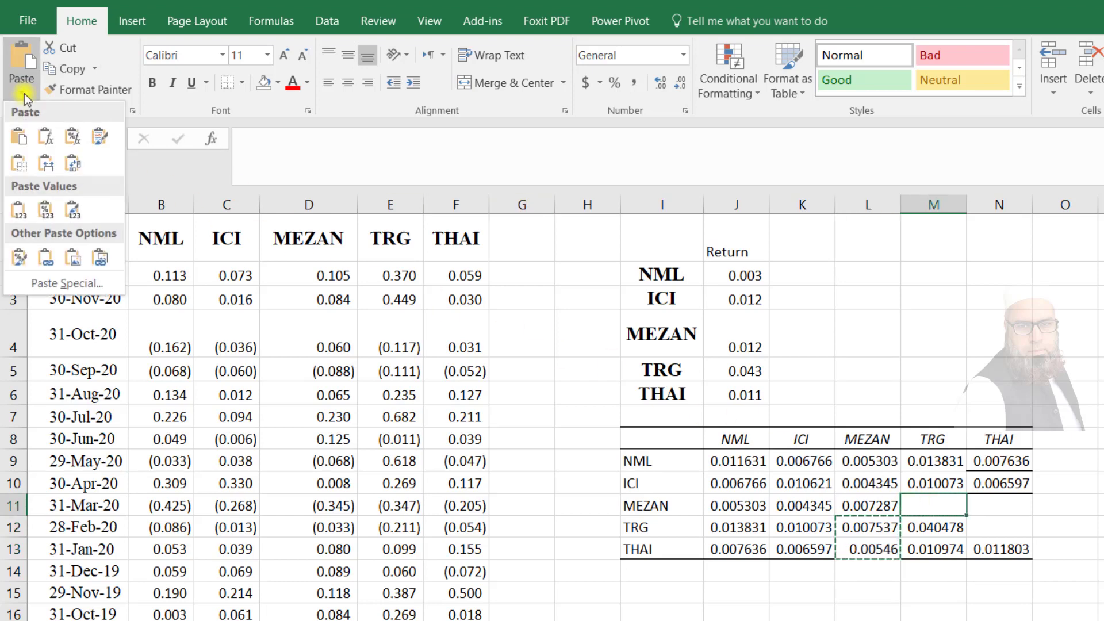
pyautogui.click(72, 160)
# Copy the TRG–THAI covariance from M13 into N12 in the TRG row
pyautogui.press('Down')
pyautogui.press('Down')
pyautogui.hotkey('ctrl', 'c')
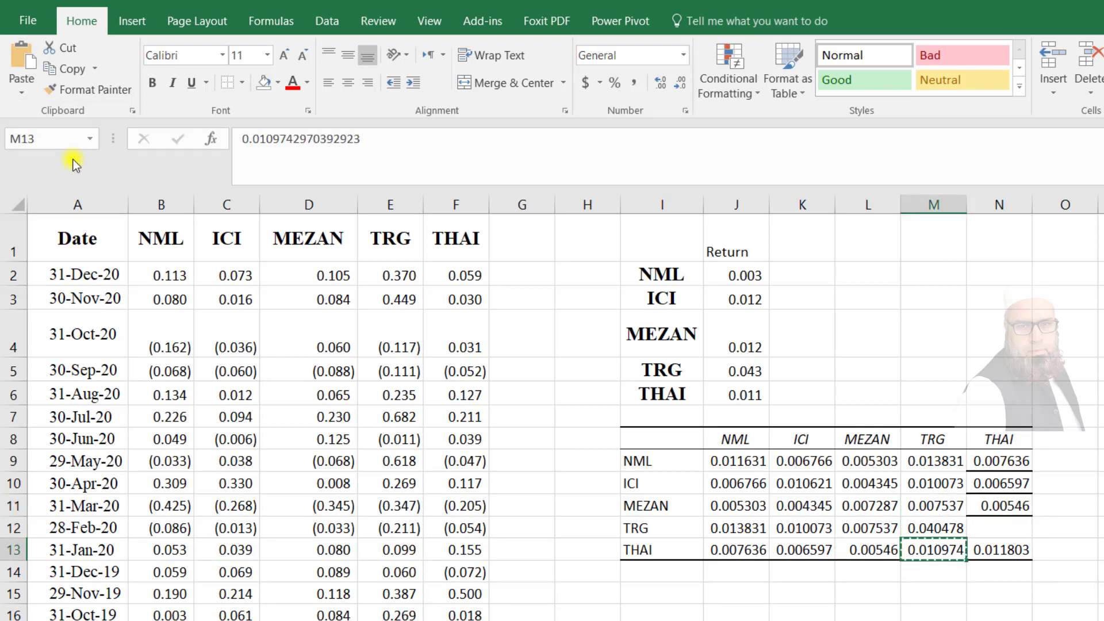
pyautogui.press('Right')
pyautogui.press('Up')
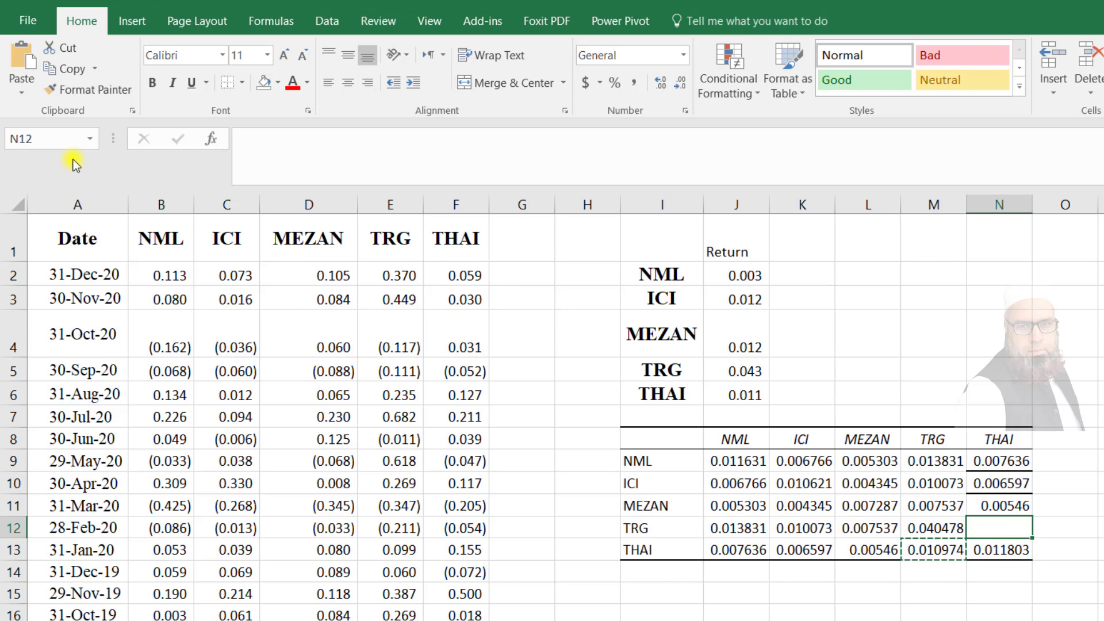
pyautogui.hotkey('ctrl', 'v')
pyautogui.click(750, 593)
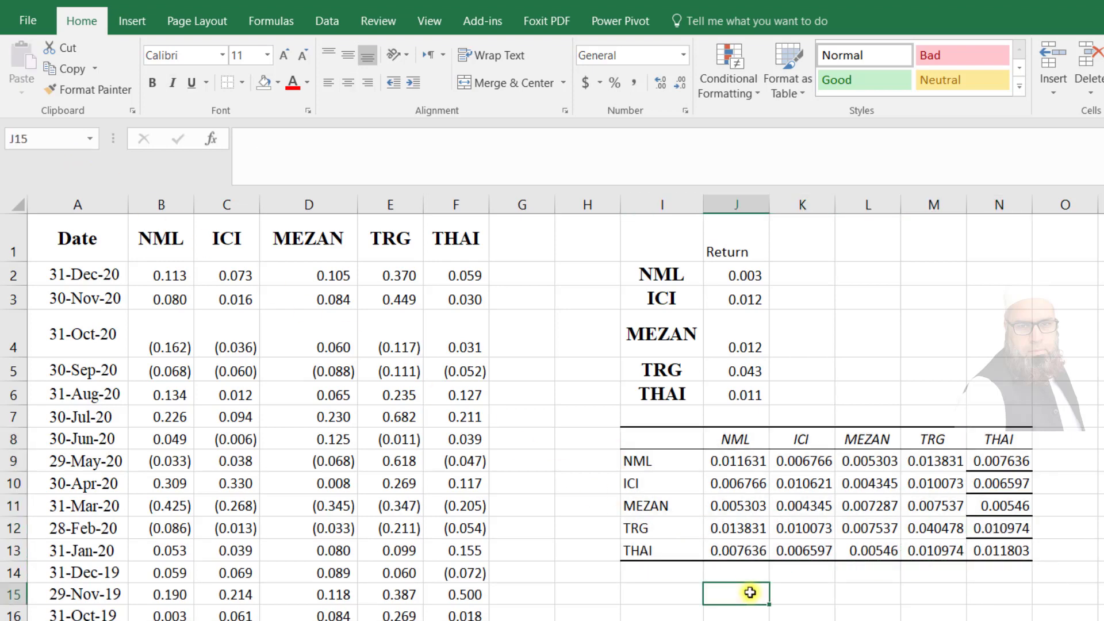
# Apply all borders to the covariance matrix in I8:N13
pyautogui.moveTo(674, 442); pyautogui.dragTo(1018, 547)
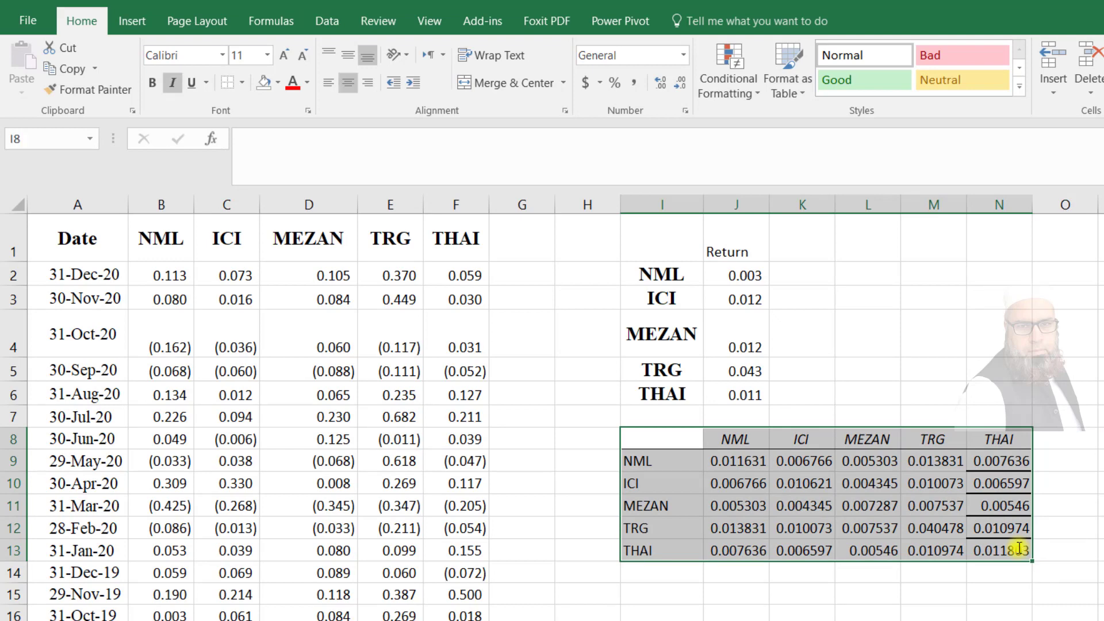
pyautogui.click(239, 81)
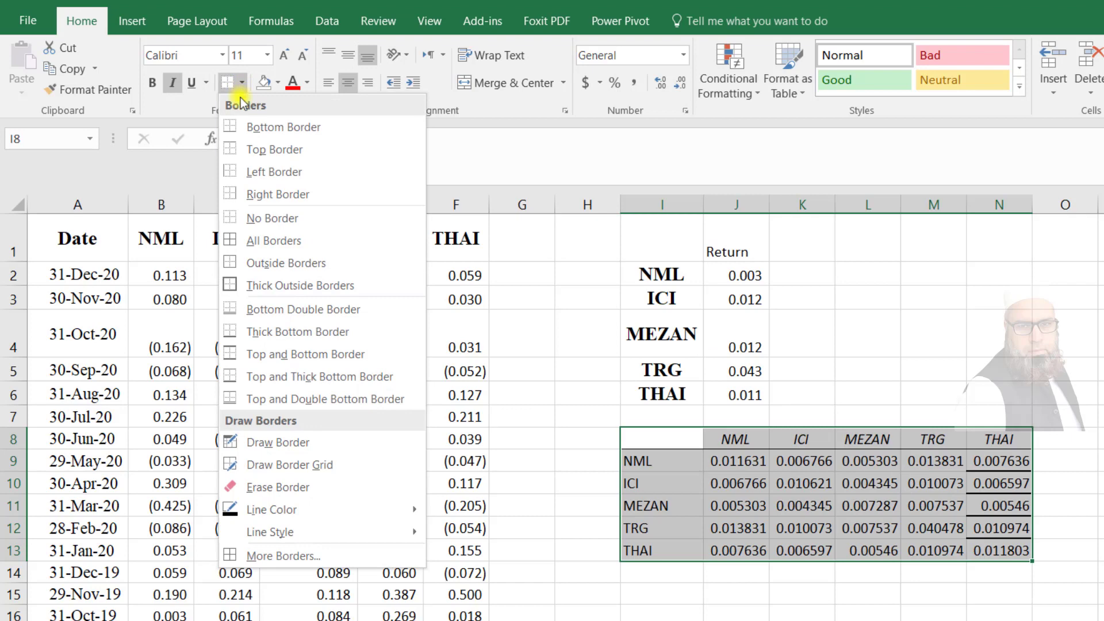
pyautogui.click(247, 236)
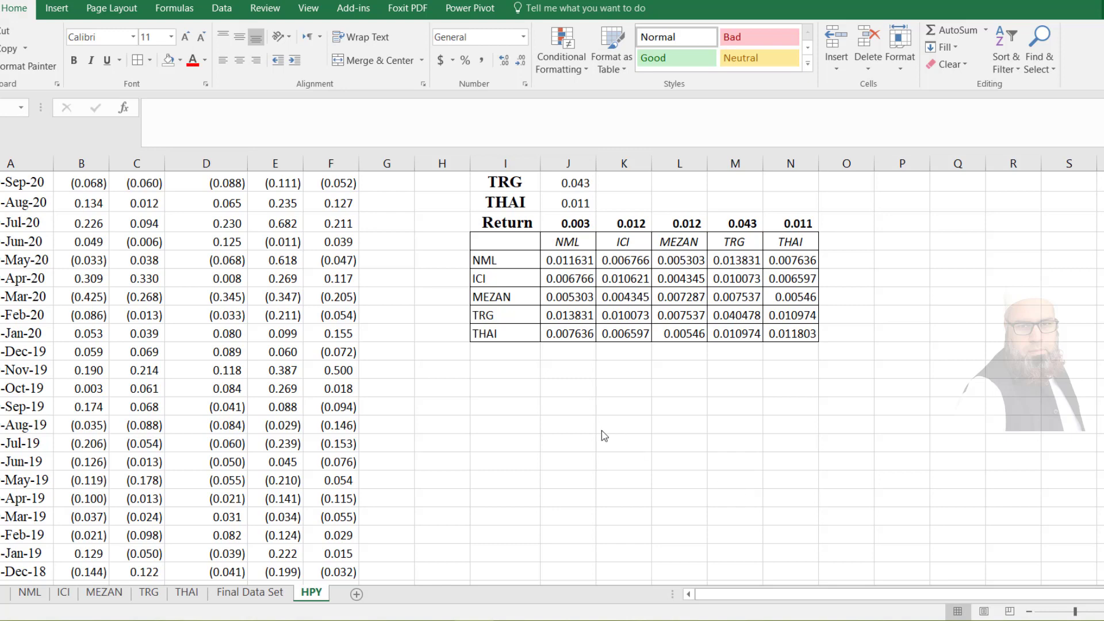
# Copy the covariance matrix's header row I8:N8 to row 15, starting at I15, for a second matrix
pyautogui.click(508, 374)
pyautogui.moveTo(538, 241); pyautogui.dragTo(785, 238)
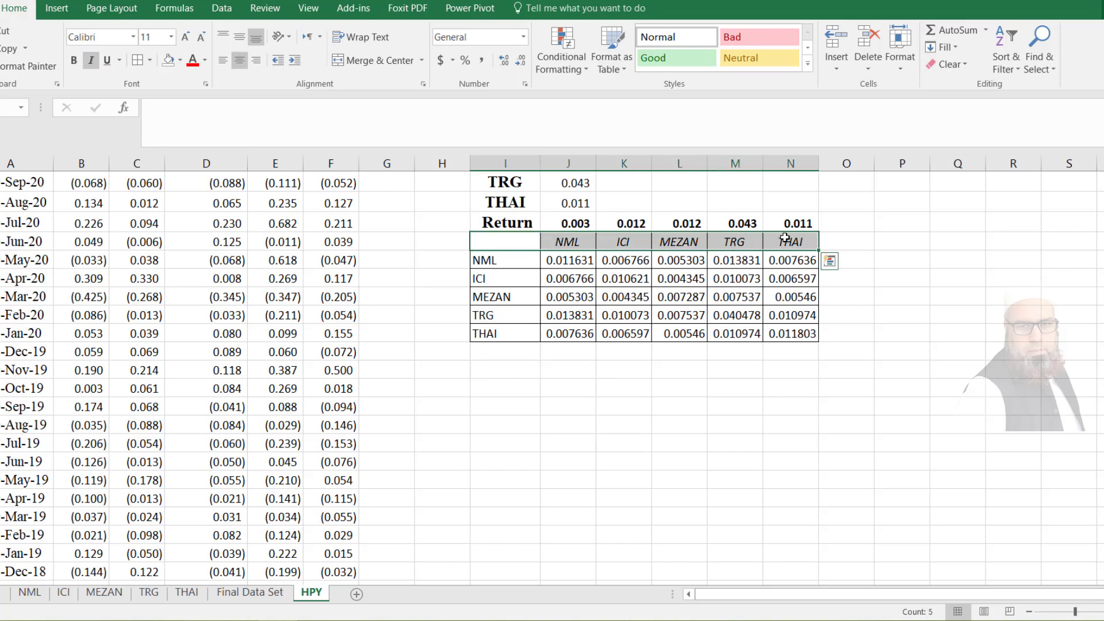
pyautogui.hotkey('ctrl', 'c')
pyautogui.click(535, 370)
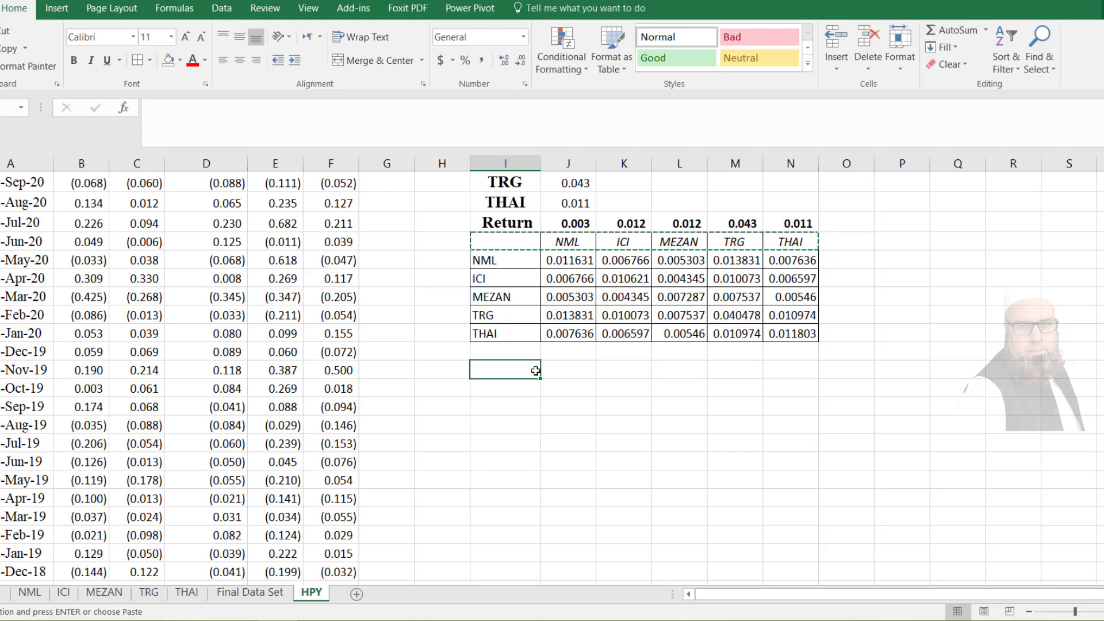
pyautogui.hotkey('ctrl', 'v')
# Copy the stock row labels I9:I13 into I16:I20 of the second matrix
pyautogui.click(507, 266)
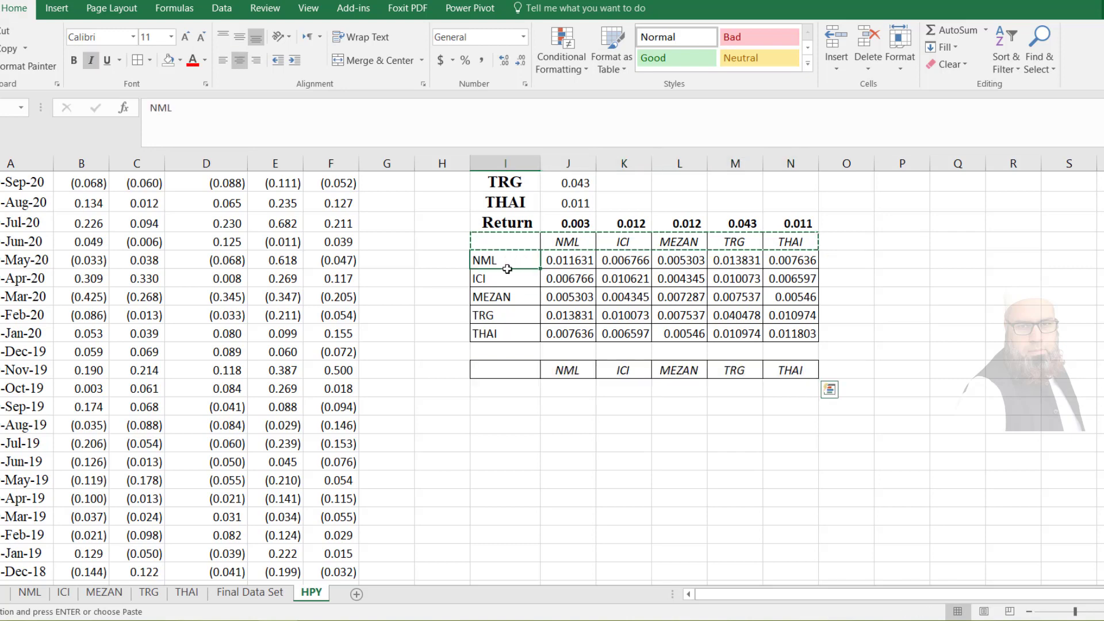
pyautogui.moveTo(507, 266); pyautogui.dragTo(485, 334)
pyautogui.hotkey('ctrl', 'c')
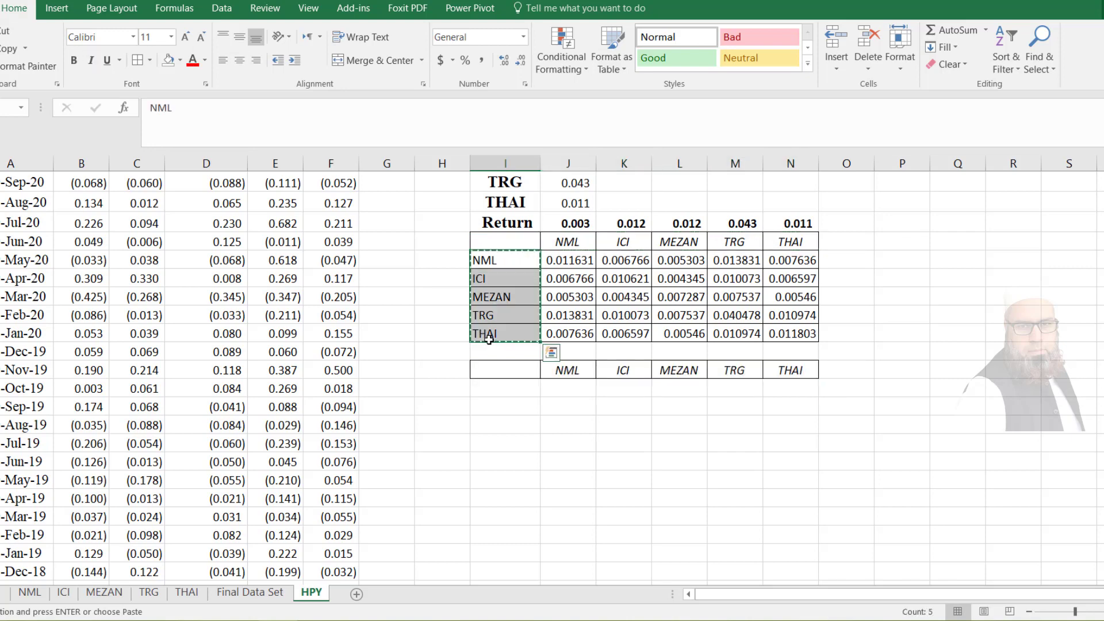
pyautogui.click(503, 392)
pyautogui.hotkey('ctrl', 'v')
# Start an MMULT formula across J16:N20, using TRANSPOSE of the return data B2:F72 as its first array
pyautogui.click(577, 393)
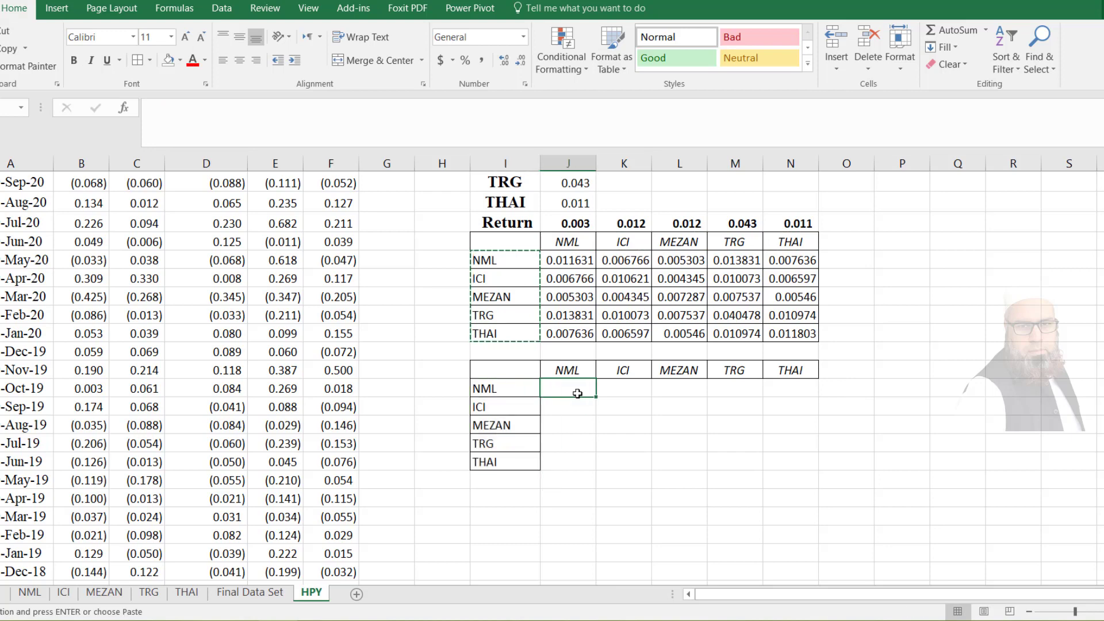
pyautogui.moveTo(575, 391); pyautogui.dragTo(795, 455)
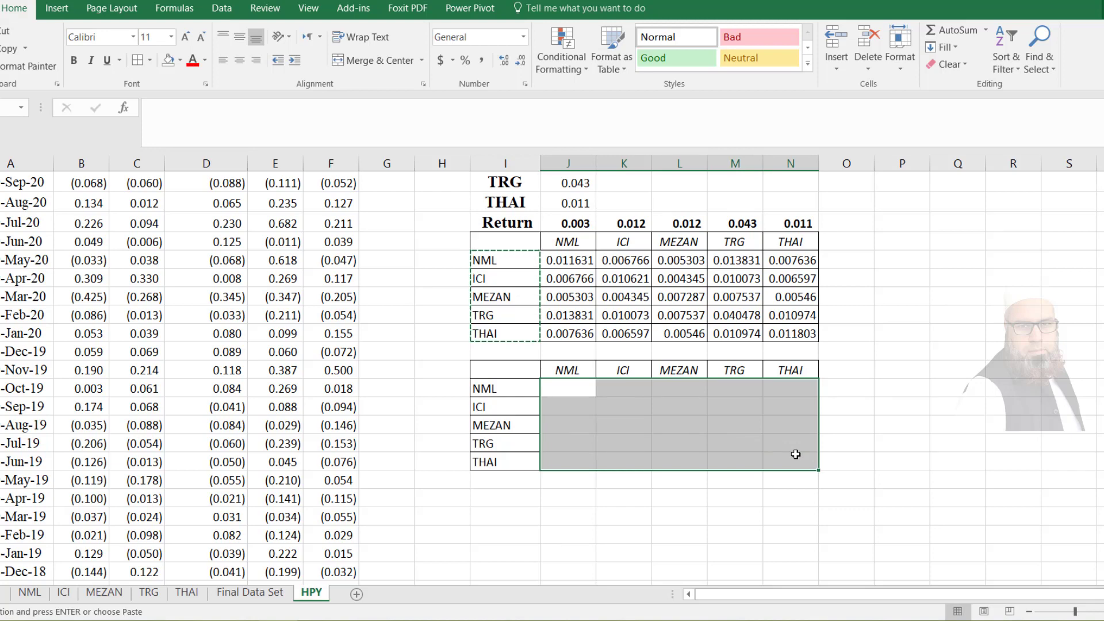
pyautogui.press('F2')
pyautogui.write('=mmult(')
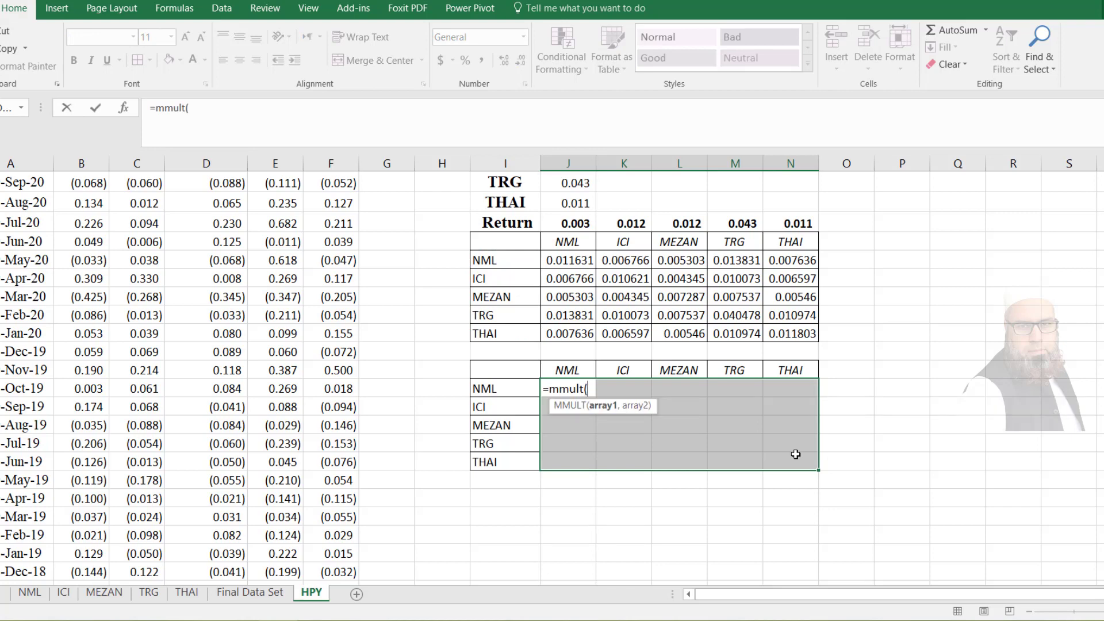
pyautogui.write('transpose(')
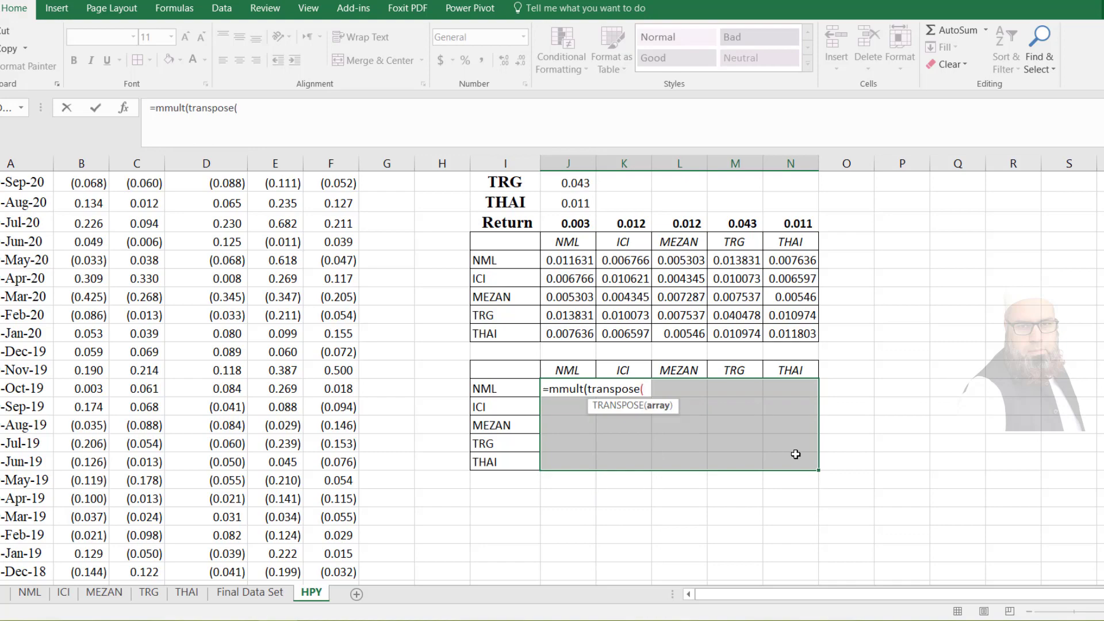
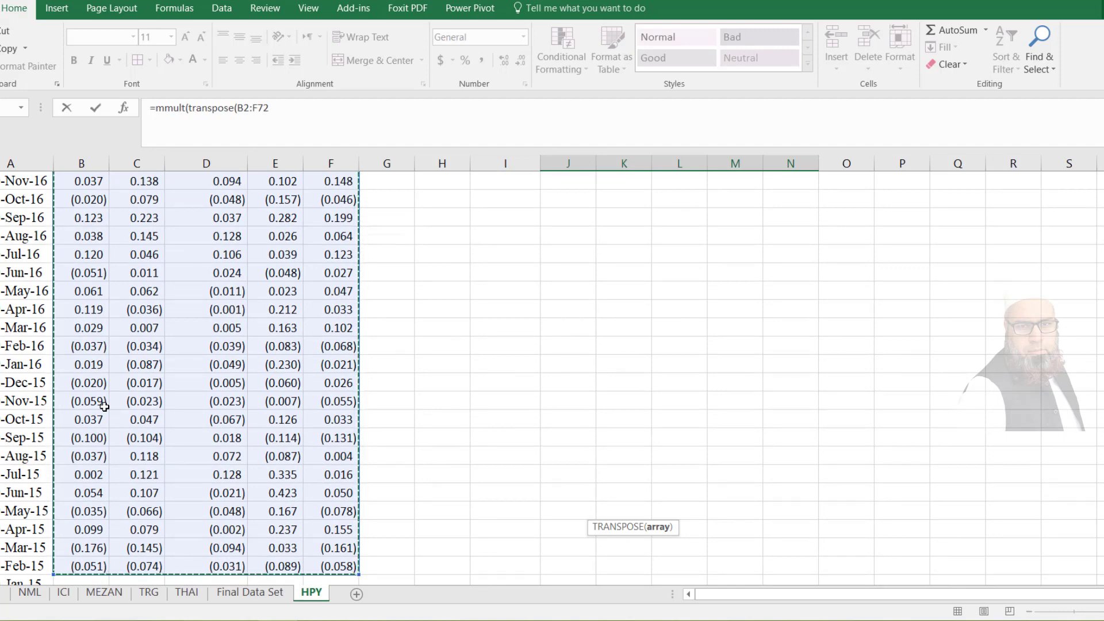
# Subtract the average returns J7:N7 from B2:F72 inside the TRANSPOSE argument
pyautogui.write('-')
pyautogui.press('Up')
pyautogui.press('Up')
pyautogui.press('Up')
pyautogui.press('Up')
pyautogui.press('Up')
pyautogui.press('Up')
pyautogui.press('Up')
pyautogui.press('Up')
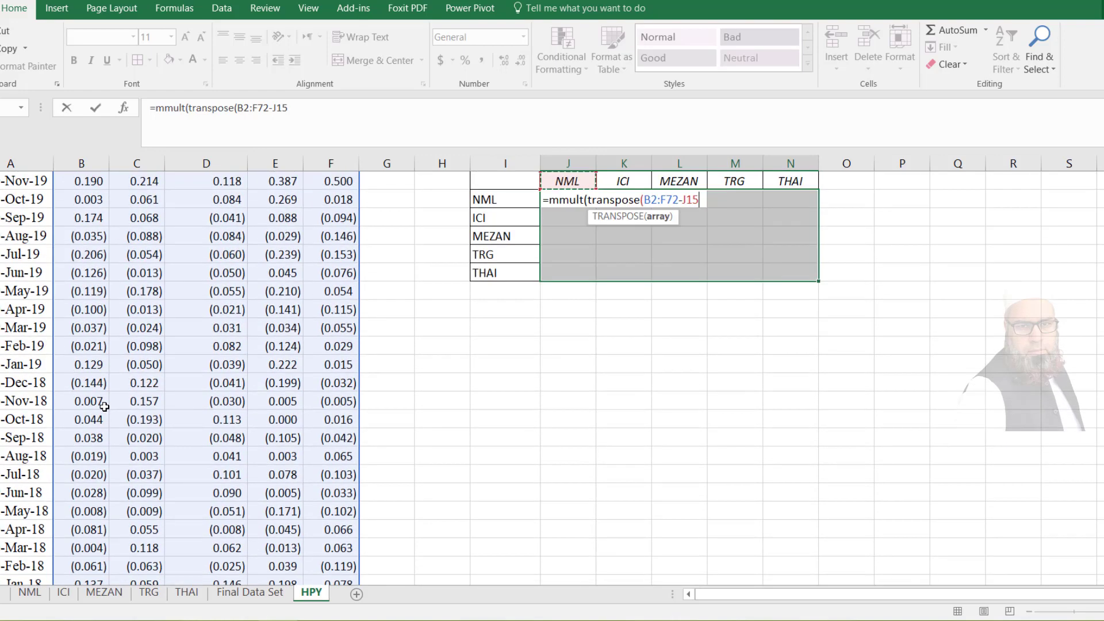
pyautogui.press('Up')
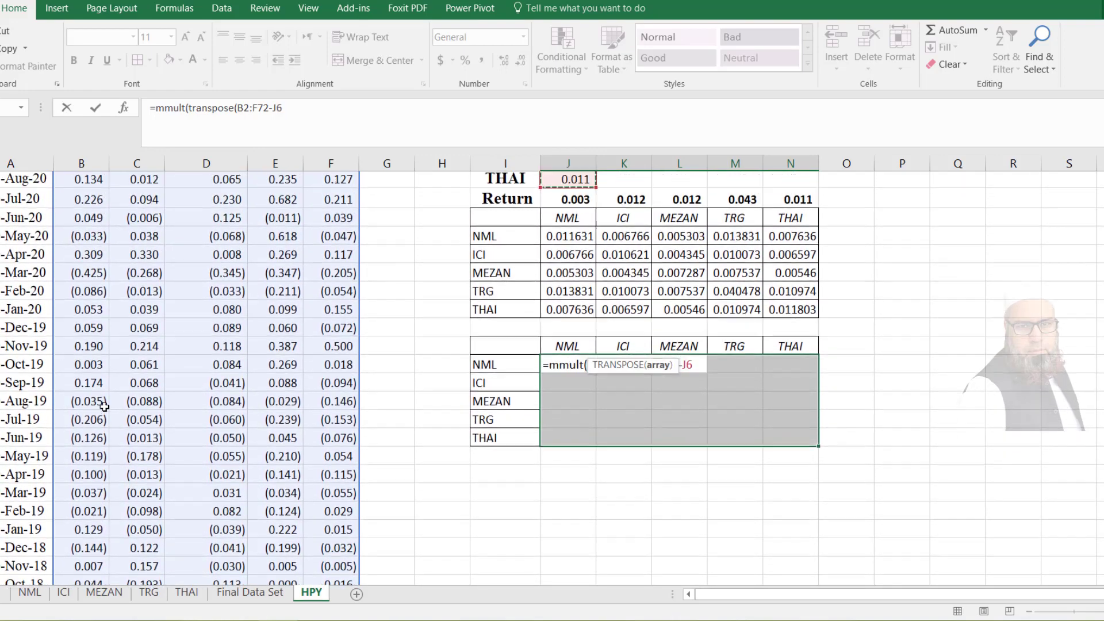
pyautogui.press('Down')
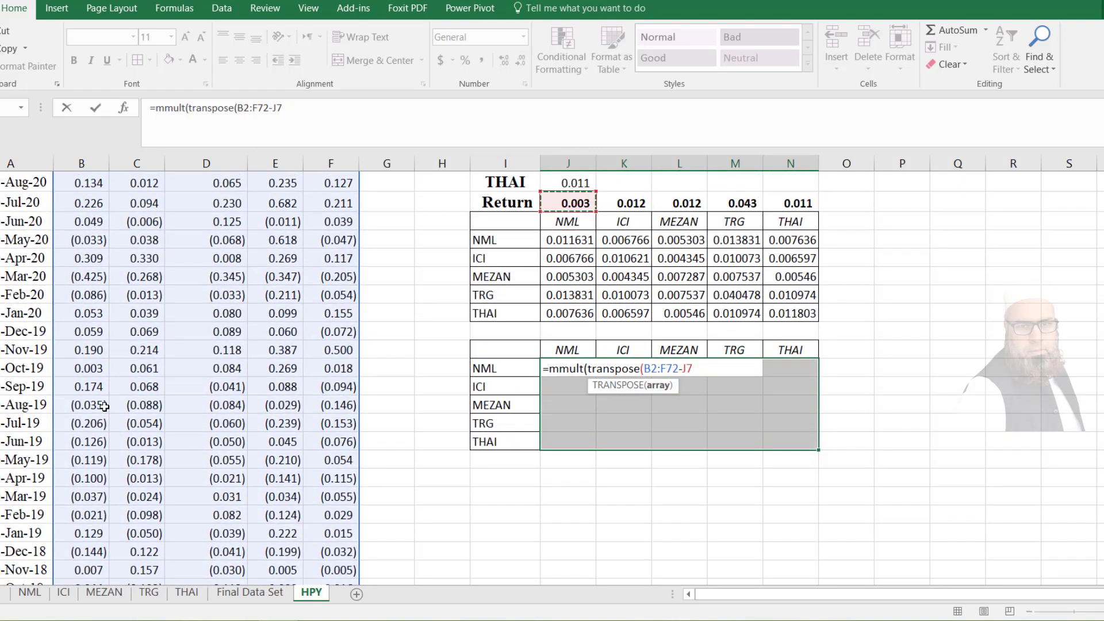
pyautogui.hotkey('shift', 'Right')
pyautogui.hotkey('shift', 'Right')
pyautogui.hotkey('shift', 'Right')
pyautogui.hotkey('shift', 'Right')
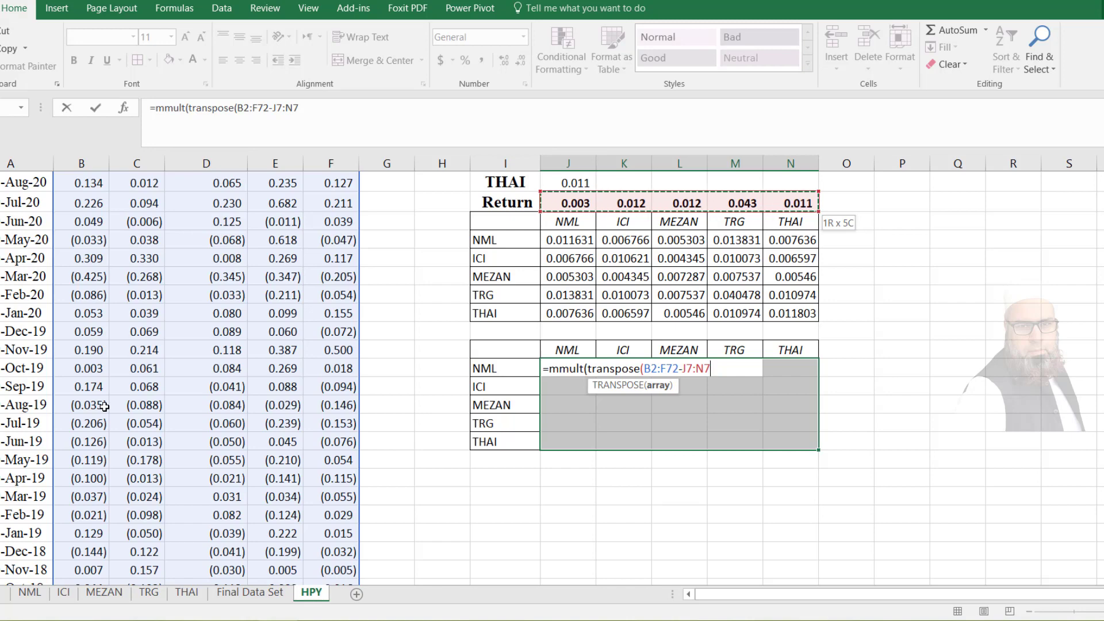
# Reselect J7:N7 as the average returns being subtracted in the TRANSPOSE argument
pyautogui.press('Up')
pyautogui.press('Up')
pyautogui.press('Up')
pyautogui.press('Up')
pyautogui.press('Up')
pyautogui.press('Up')
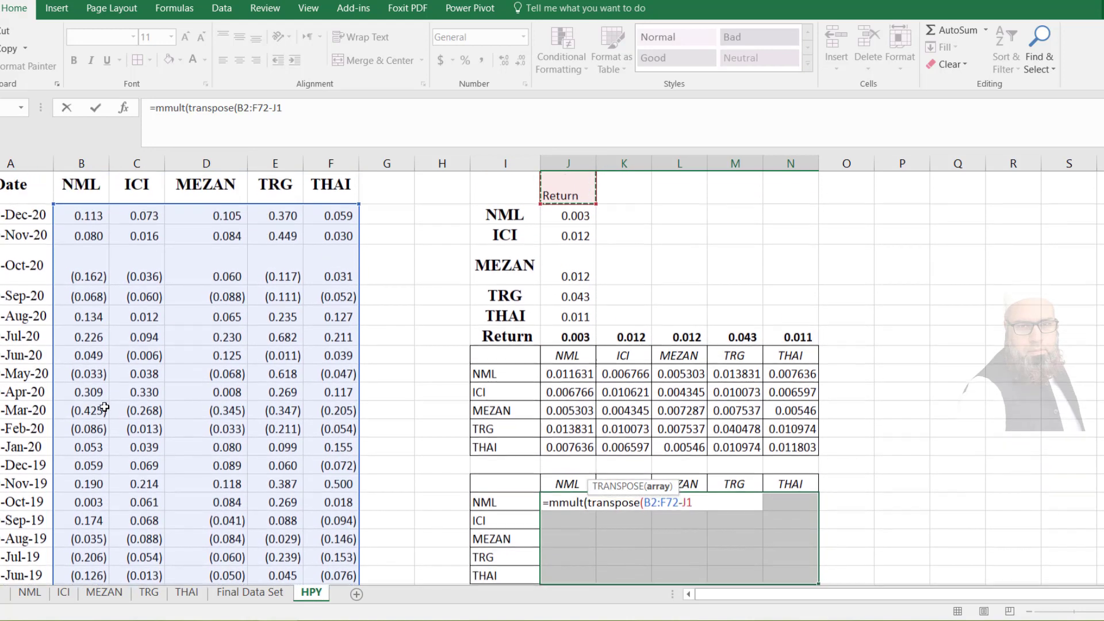
pyautogui.press('Down')
pyautogui.press('Down')
pyautogui.press('Down')
pyautogui.press('Down')
pyautogui.press('Down')
pyautogui.press('Down')
pyautogui.hotkey('shift', 'Right')
pyautogui.hotkey('shift', 'Right')
pyautogui.hotkey('shift', 'Right')
pyautogui.hotkey('shift', 'Right')
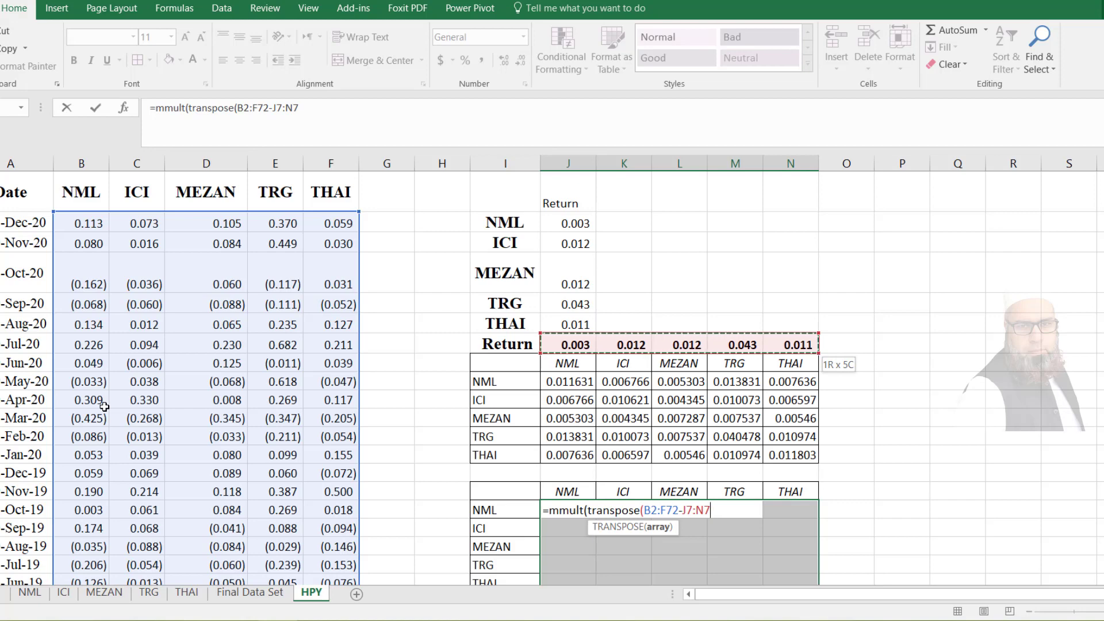
# Close the TRANSPOSE argument and use the return data B2:F72 as the second MMULT array
pyautogui.write(')')
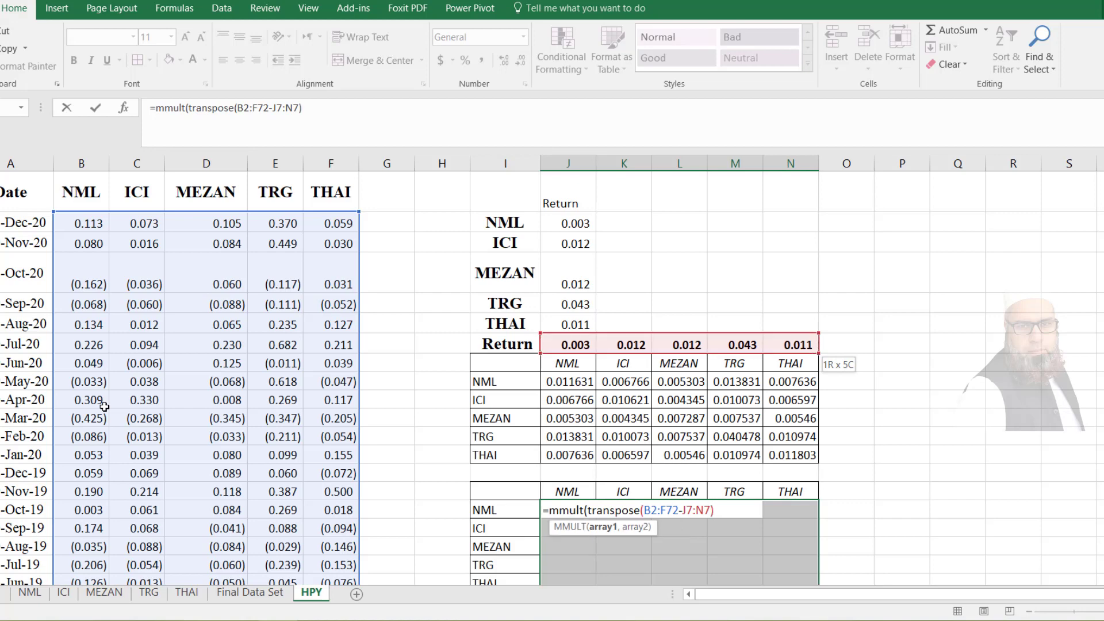
pyautogui.write(',')
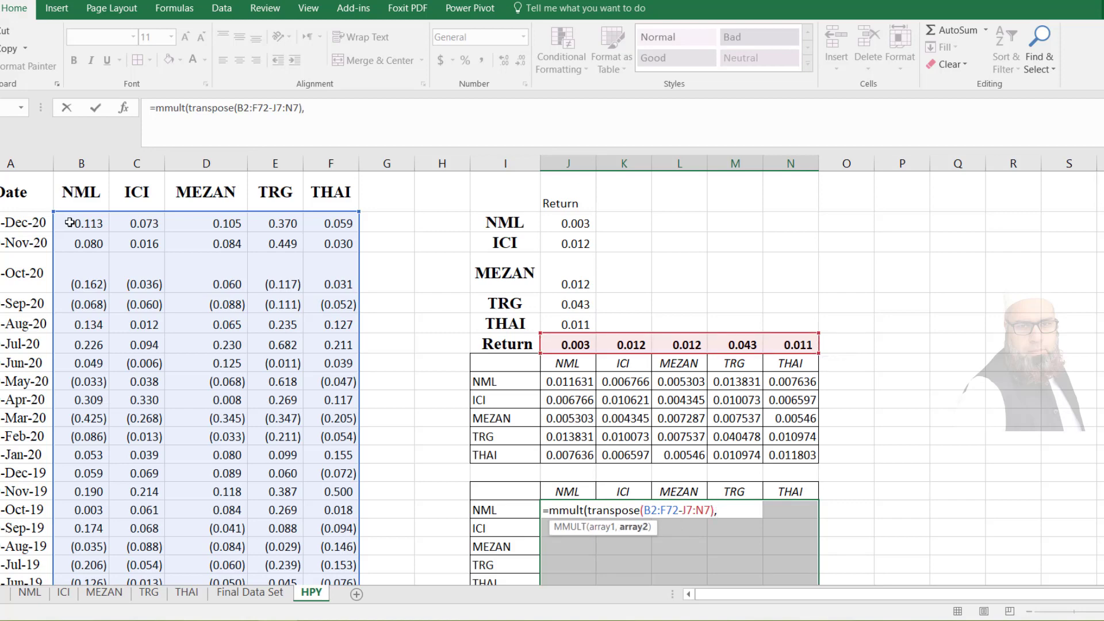
pyautogui.click(70, 222)
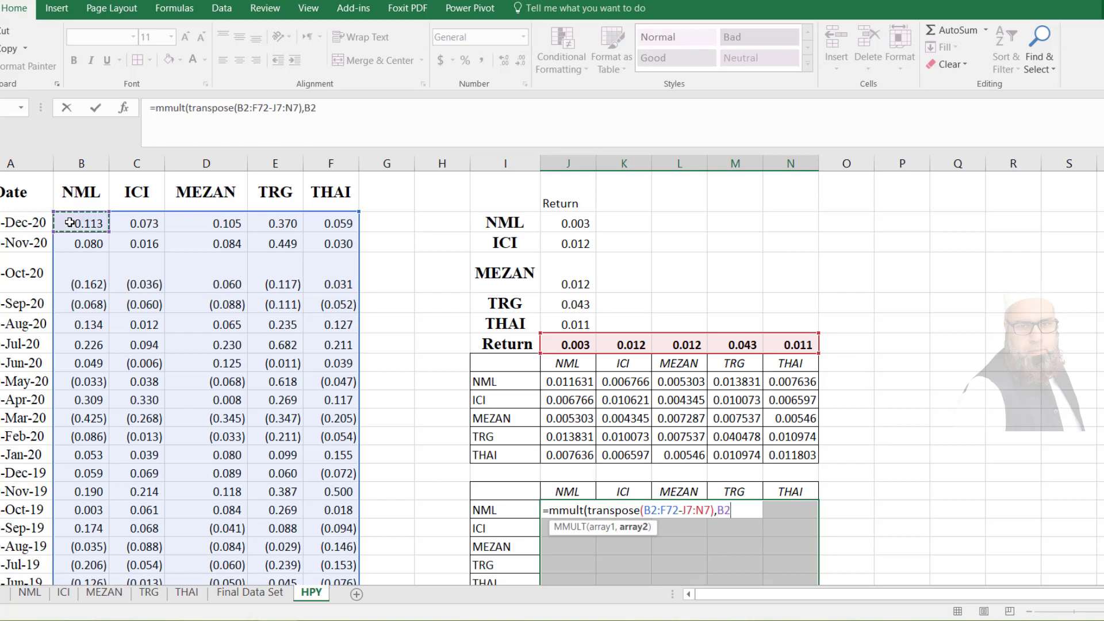
pyautogui.hotkey('ctrl', 'shift', 'Right')
pyautogui.hotkey('ctrl', 'shift', 'Down')
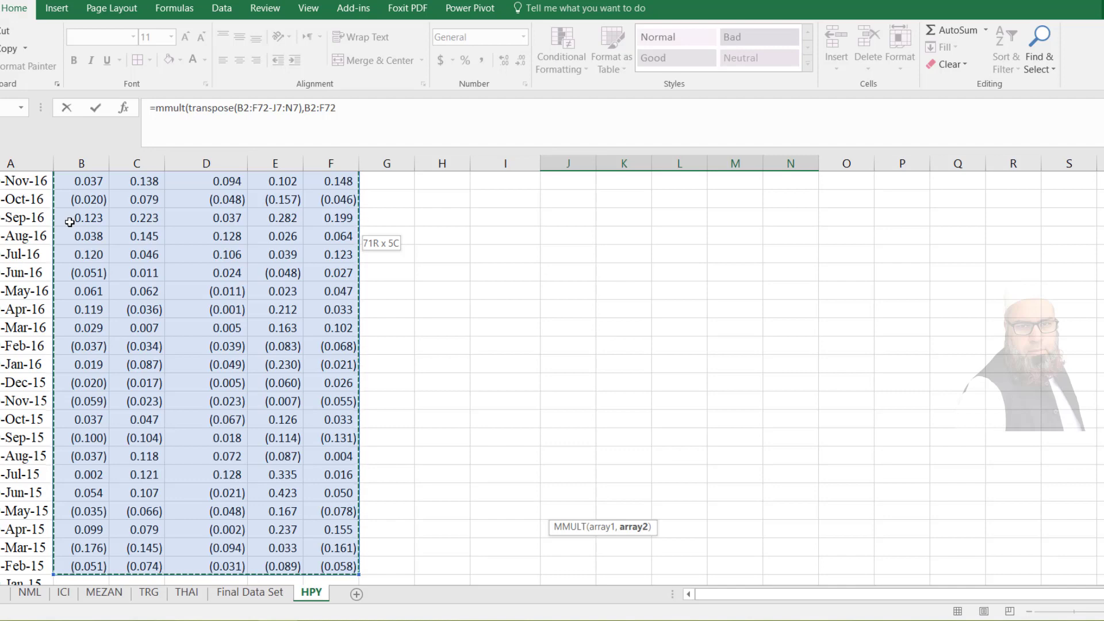
# Subtract J7:N7 from the second array, divide the MMULT result by 71, and enter it as an array formula in J16:N20
pyautogui.write('-')
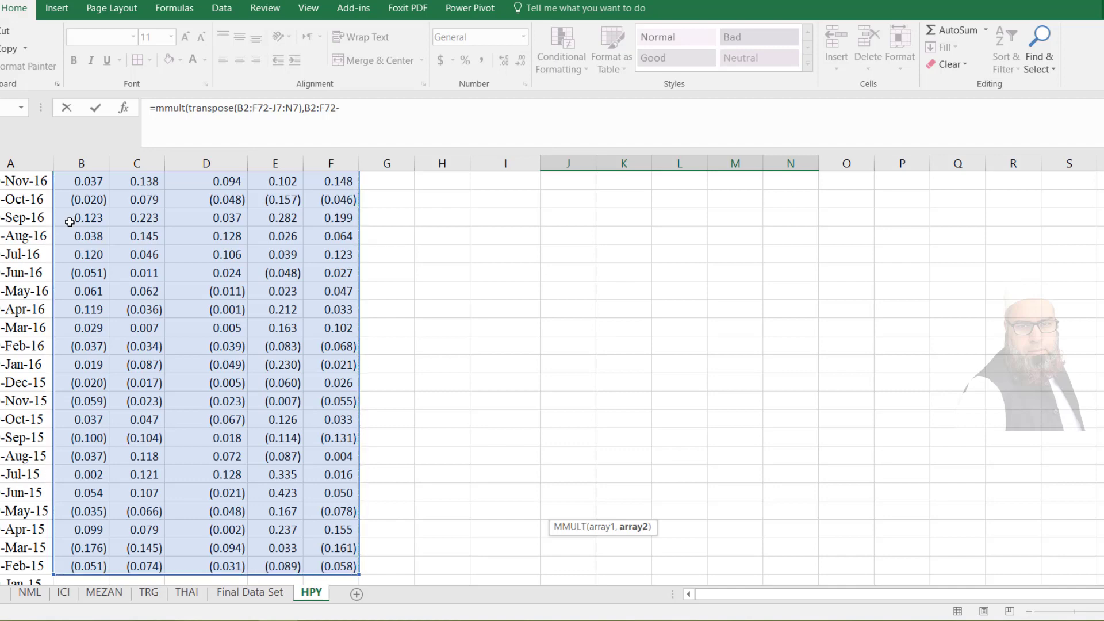
pyautogui.press('Down')
pyautogui.press('Down')
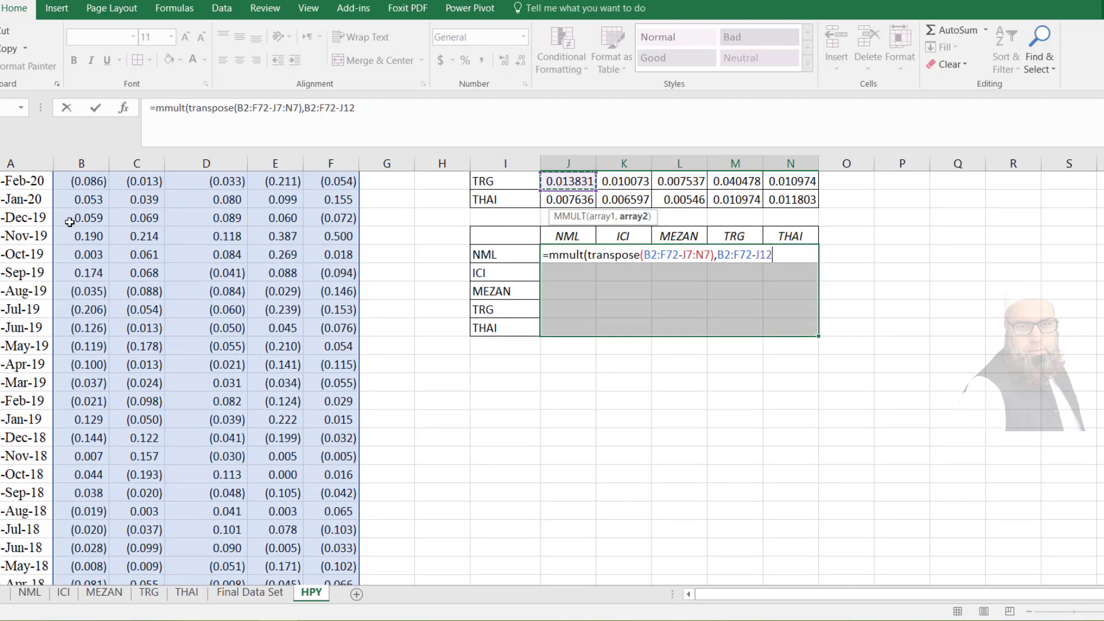
pyautogui.press('Up')
pyautogui.press('Up')
pyautogui.press('Up')
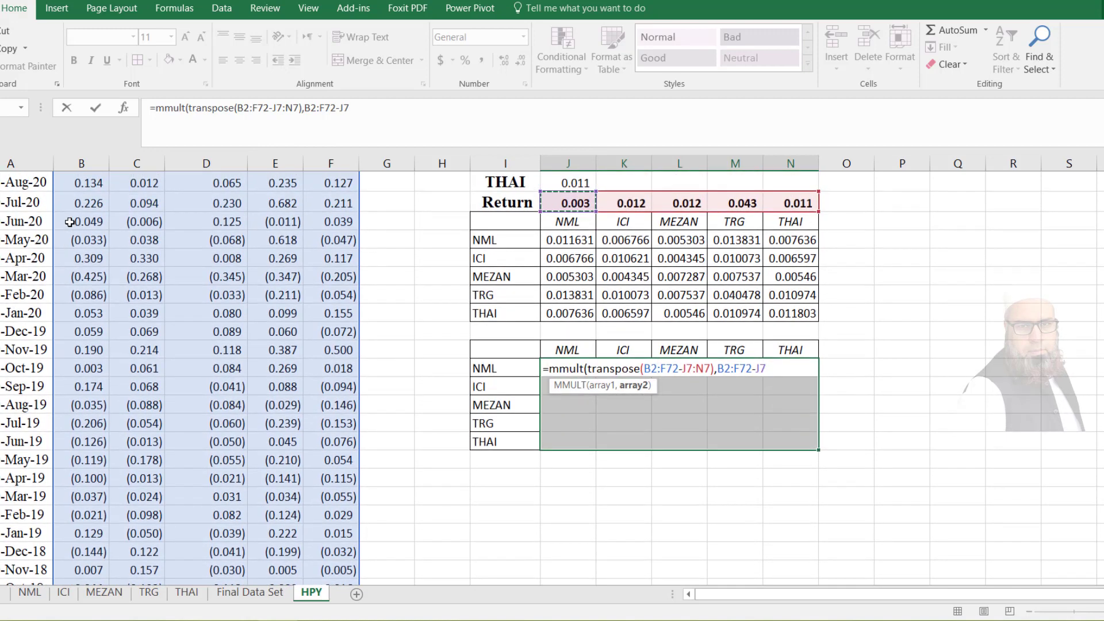
pyautogui.hotkey('shift', 'Right')
pyautogui.hotkey('shift', 'Right')
pyautogui.hotkey('shift', 'Right')
pyautogui.hotkey('shift', 'Right')
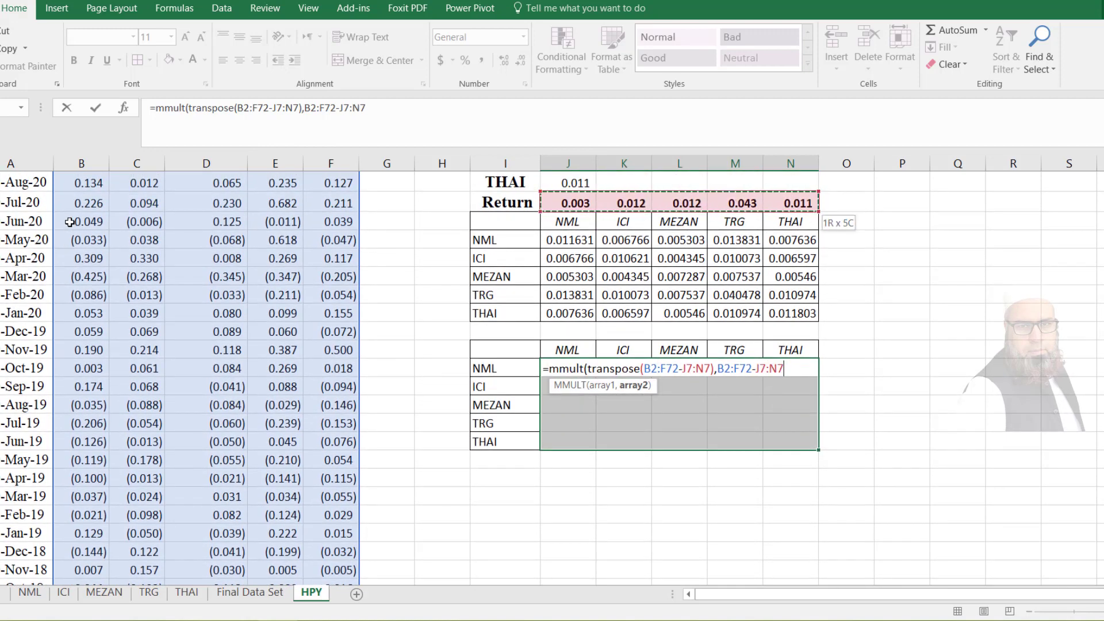
pyautogui.write(')')
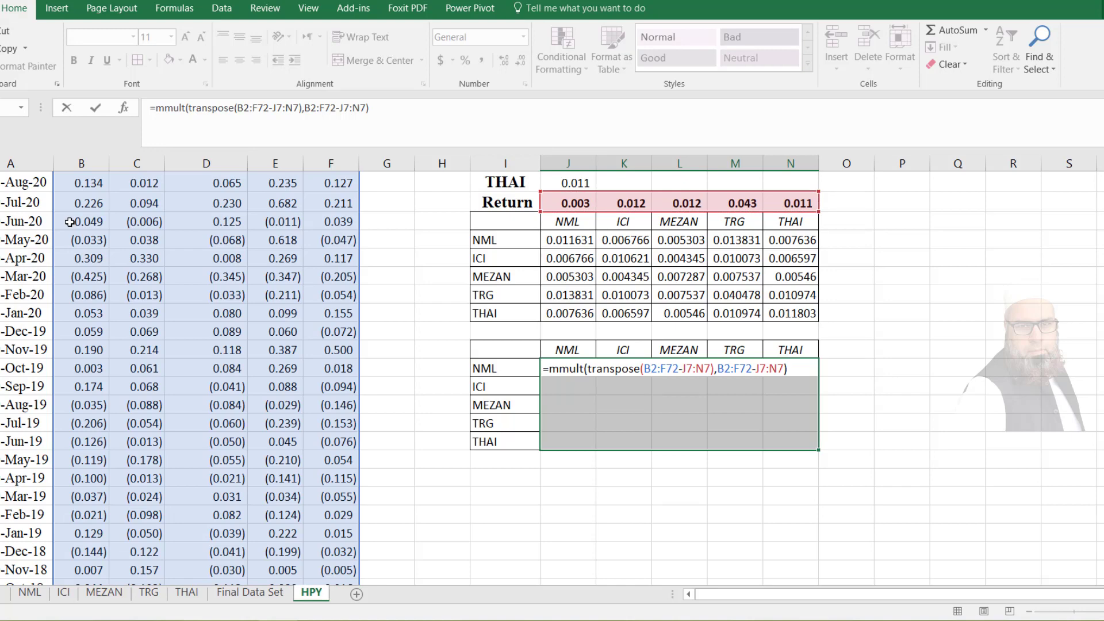
pyautogui.write('/71')
pyautogui.hotkey('ctrl', 'shift', 'Return')
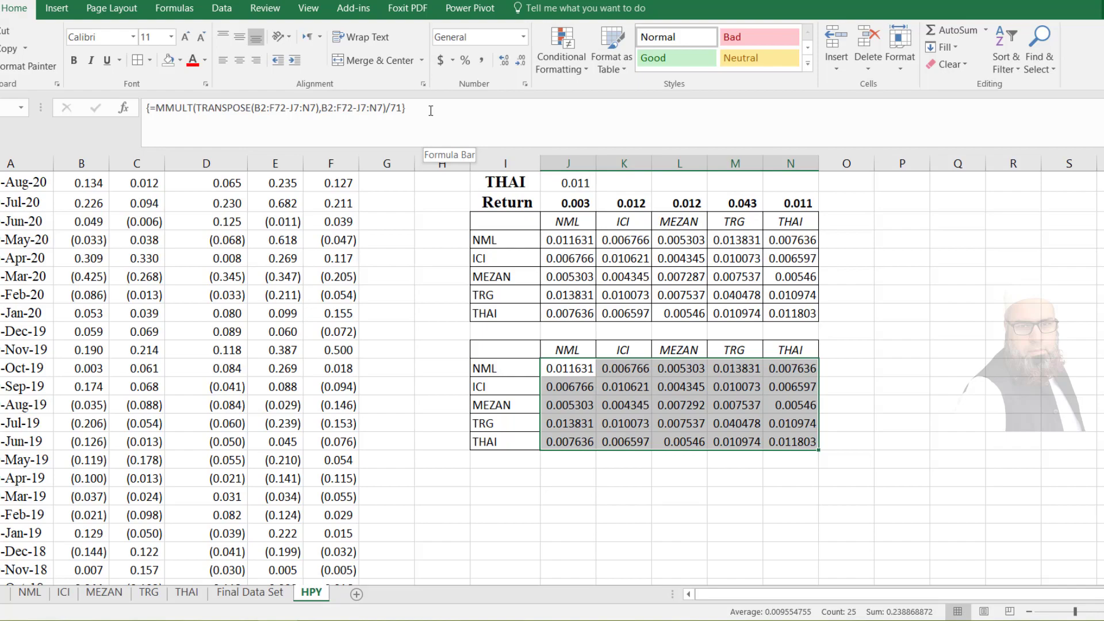
# Compare the MMULT covariance matrix with the original one, and return to the average returns table above
pyautogui.click(634, 399)
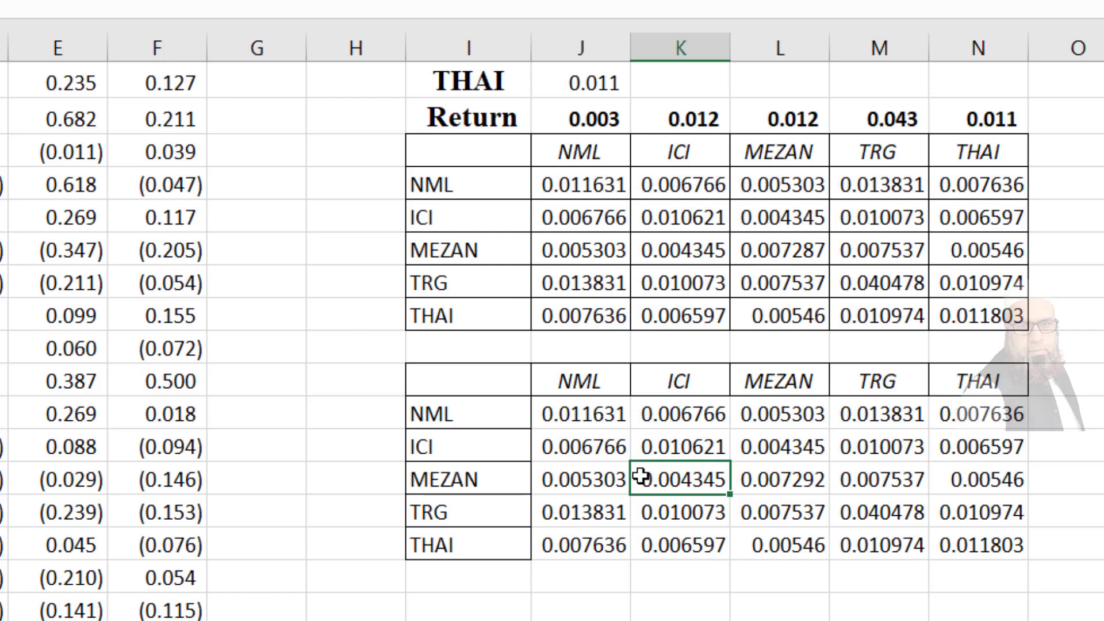
pyautogui.click(727, 202)
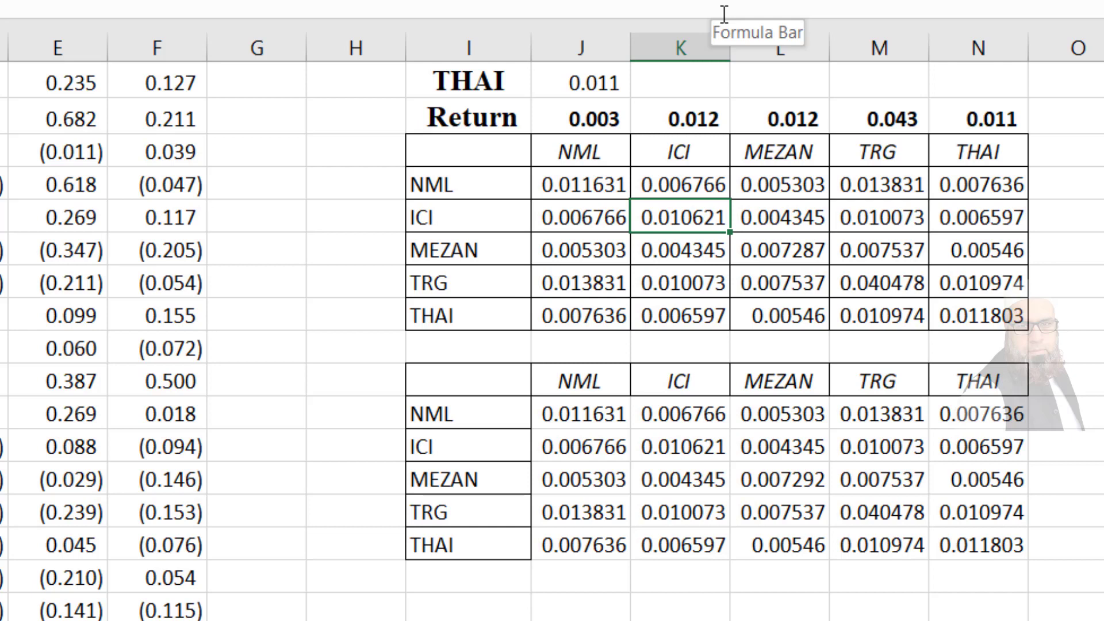
pyautogui.press('Up')
pyautogui.press('Up')
pyautogui.press('Up')
pyautogui.press('Up')
pyautogui.press('Up')
pyautogui.press('Up')
pyautogui.press('Up')
pyautogui.press('Up')
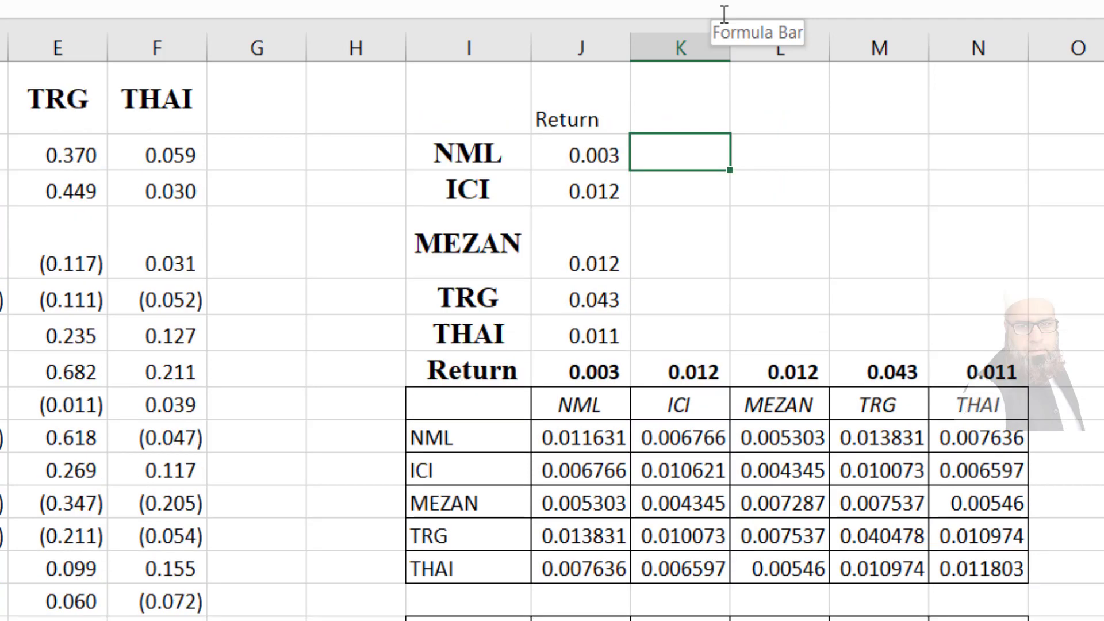